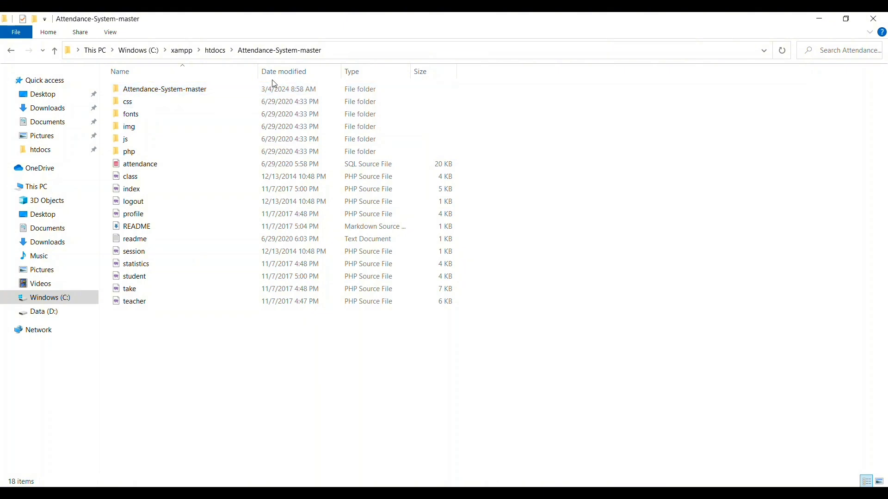
# Delete the empty nested Attendance-System-master subfolder inside the project folder.
pyautogui.press('Delete')
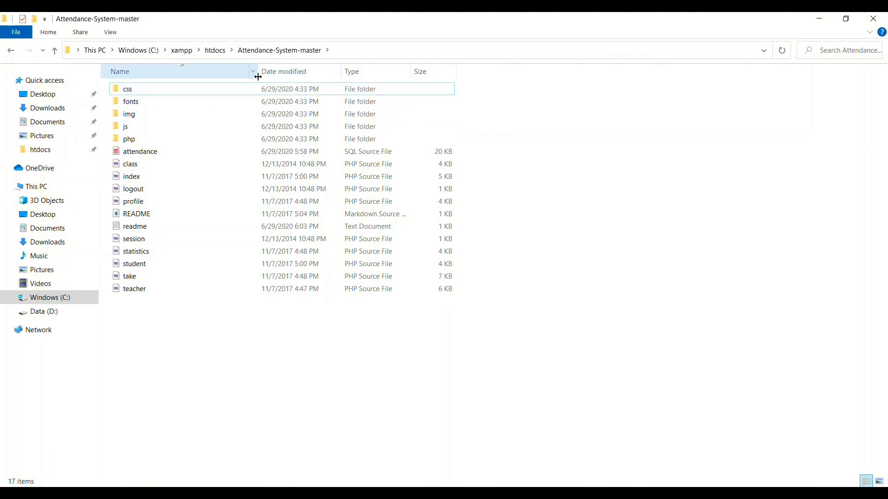
# Open the project's readme in Notepad and read through its setup steps.
pyautogui.click(141, 229)
pyautogui.doubleClick(141, 229)
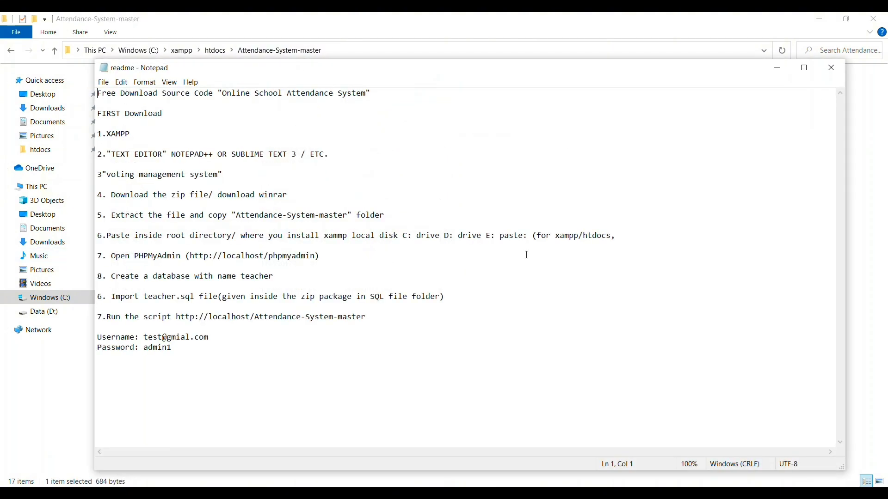
pyautogui.moveTo(226, 90); pyautogui.dragTo(368, 94)
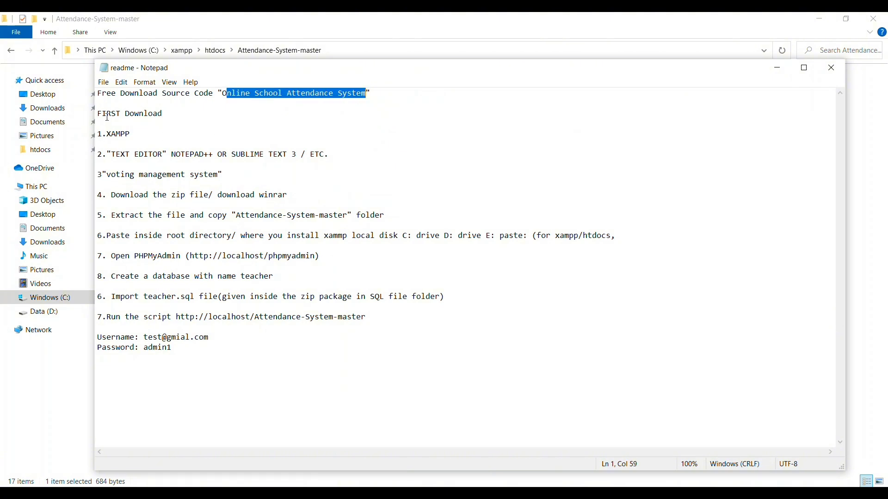
pyautogui.moveTo(107, 114); pyautogui.dragTo(179, 120)
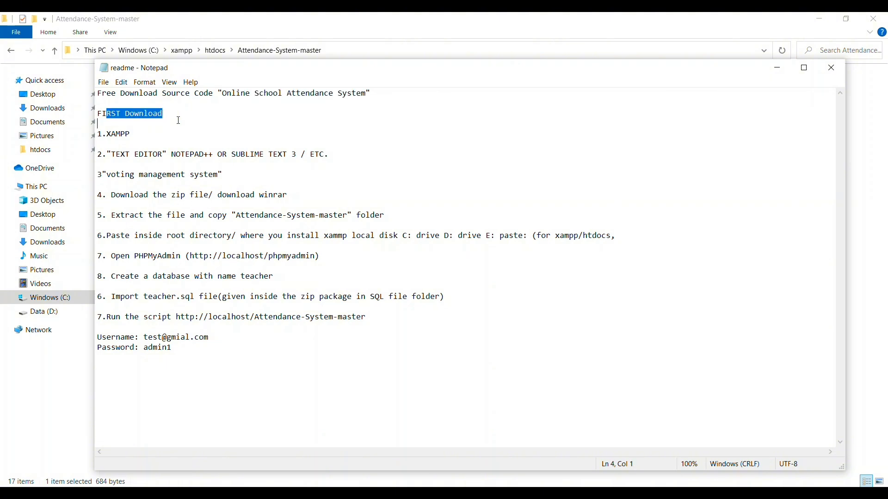
pyautogui.moveTo(116, 154); pyautogui.dragTo(155, 195)
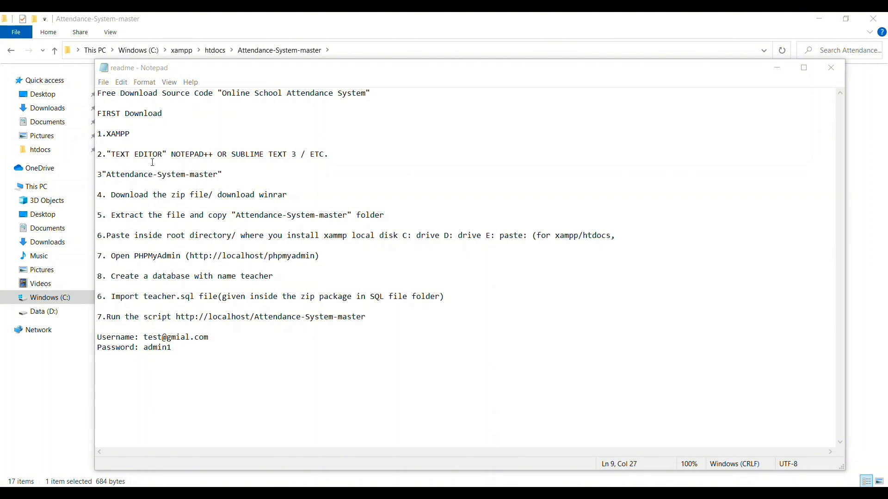
pyautogui.moveTo(98, 154); pyautogui.dragTo(620, 237)
pyautogui.click(209, 221)
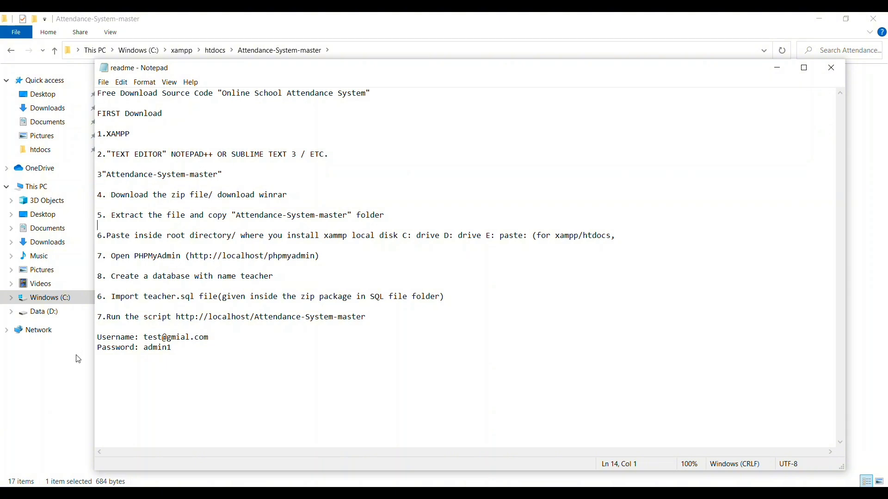
pyautogui.moveTo(96, 251); pyautogui.dragTo(226, 252)
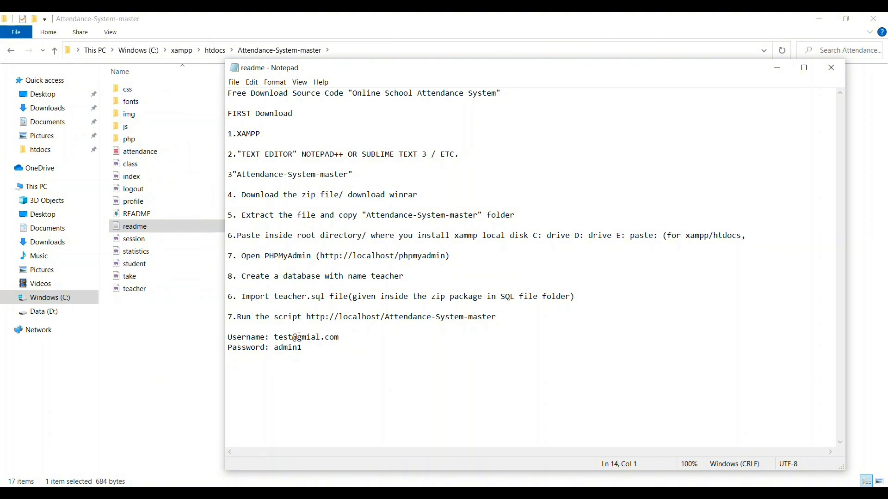
pyautogui.moveTo(325, 253); pyautogui.dragTo(447, 255)
pyautogui.rightClick(439, 256)
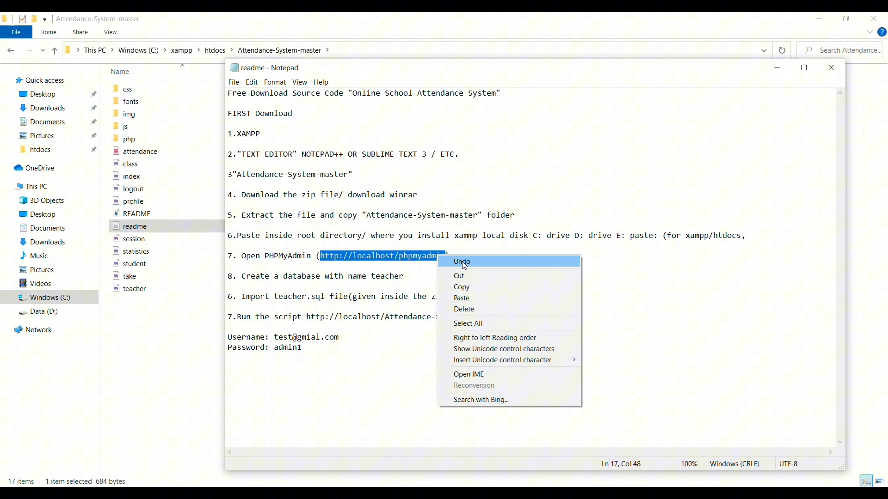
pyautogui.click(473, 285)
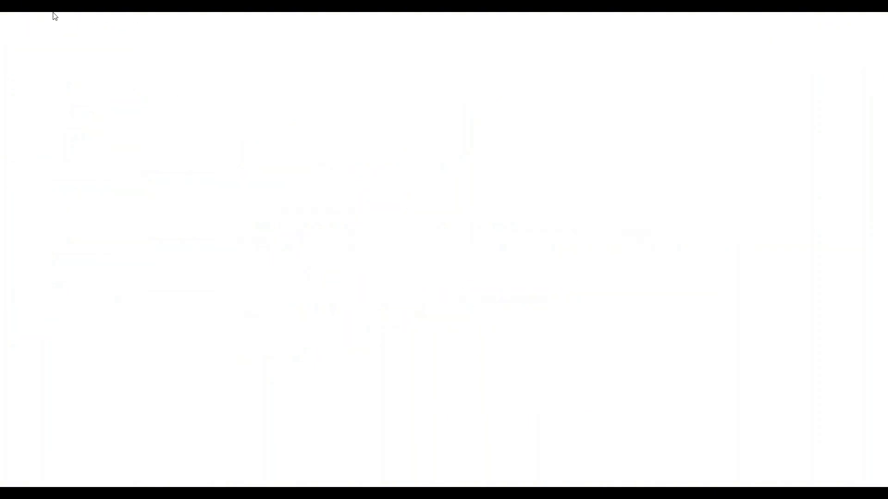
# Load phpMyAdmin from the pasted address and copy the name 'teacher' from the readme.
pyautogui.hotkey('ctrl', 'v')
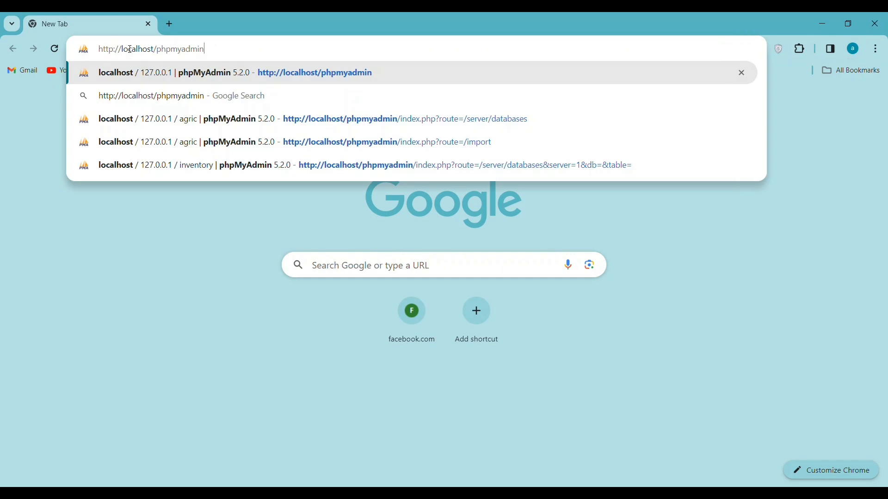
pyautogui.press('Return')
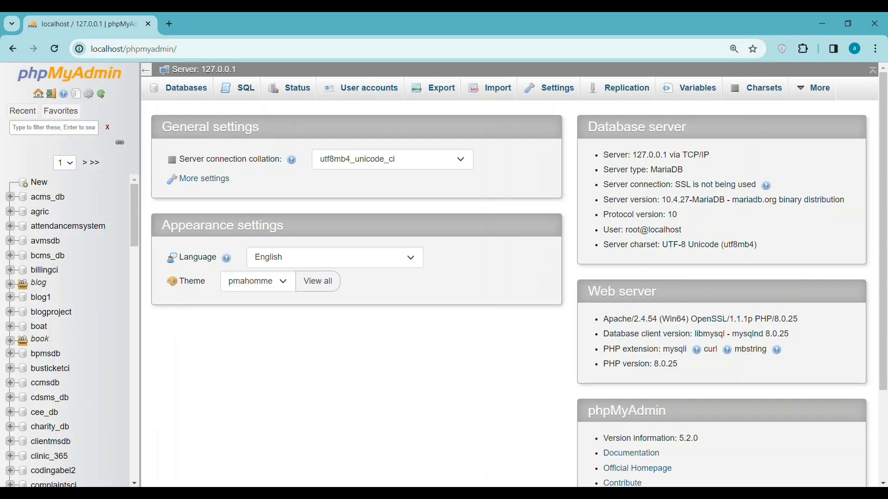
pyautogui.moveTo(468, 490)
pyautogui.click(502, 449)
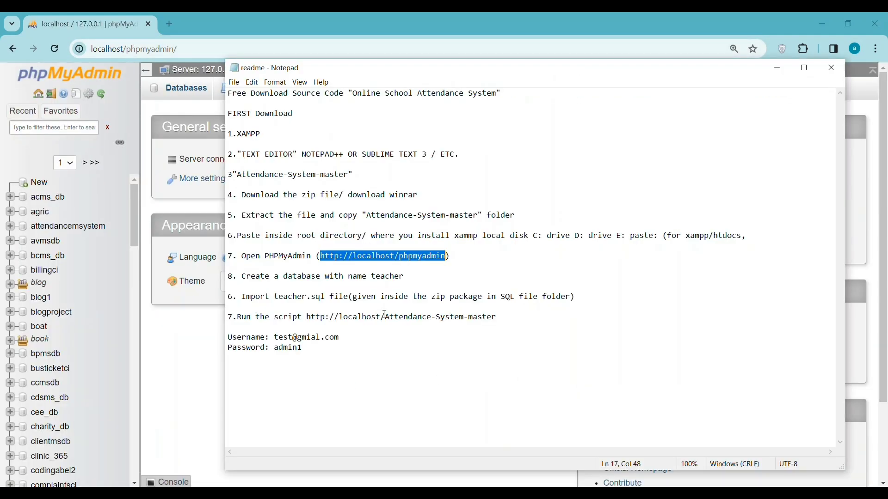
pyautogui.doubleClick(391, 275)
pyautogui.rightClick(389, 273)
pyautogui.click(407, 306)
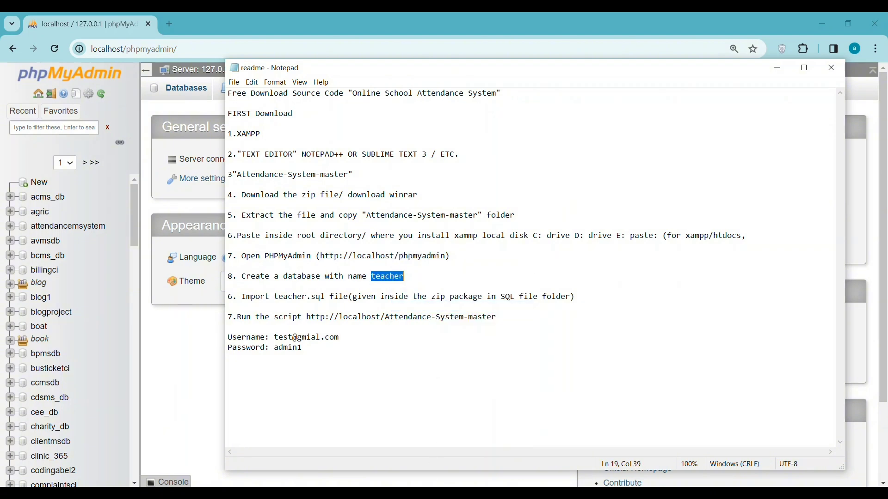
# Create a new database named teacher on the Databases page.
pyautogui.hotkey('alt', 'Tab')
pyautogui.click(188, 90)
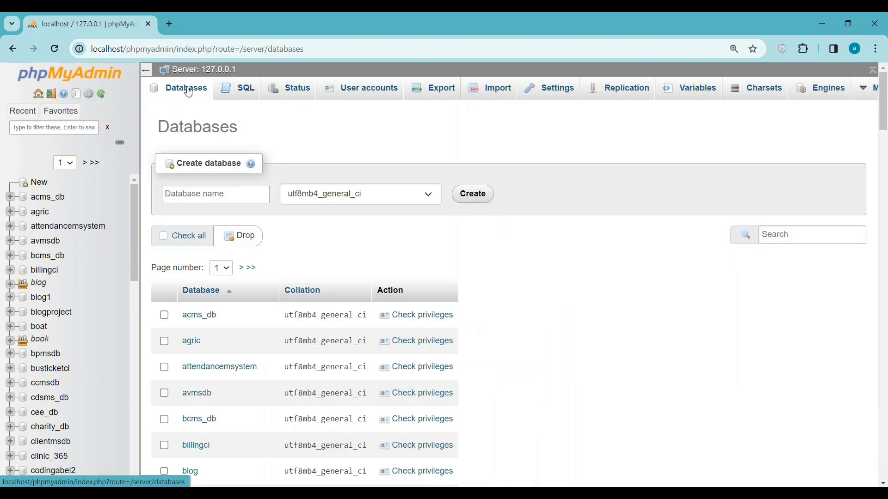
pyautogui.click(212, 195)
pyautogui.rightClick(241, 199)
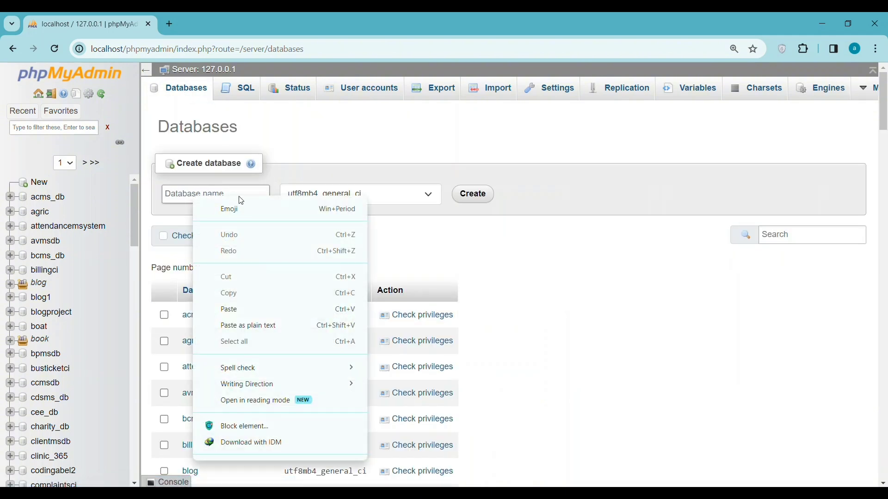
pyautogui.click(251, 315)
pyautogui.click(473, 194)
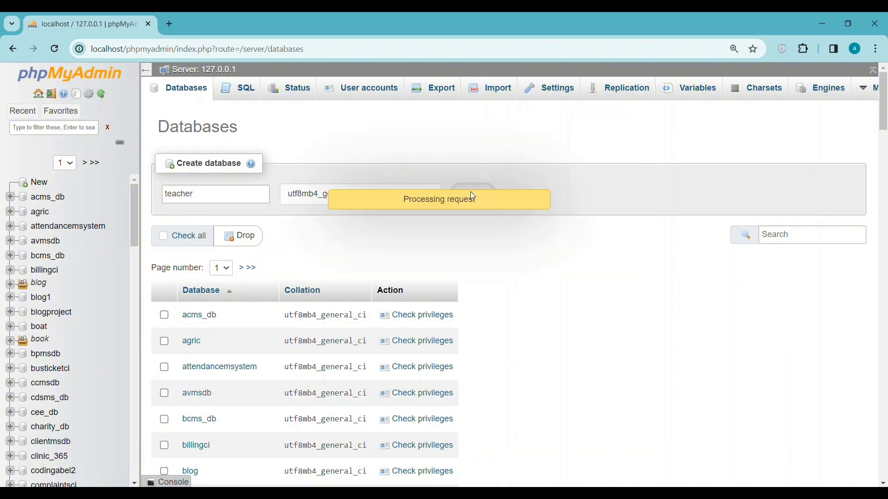
# Check the readme's import step and reload the teacher database's structure page.
pyautogui.moveTo(505, 477)
pyautogui.click(532, 444)
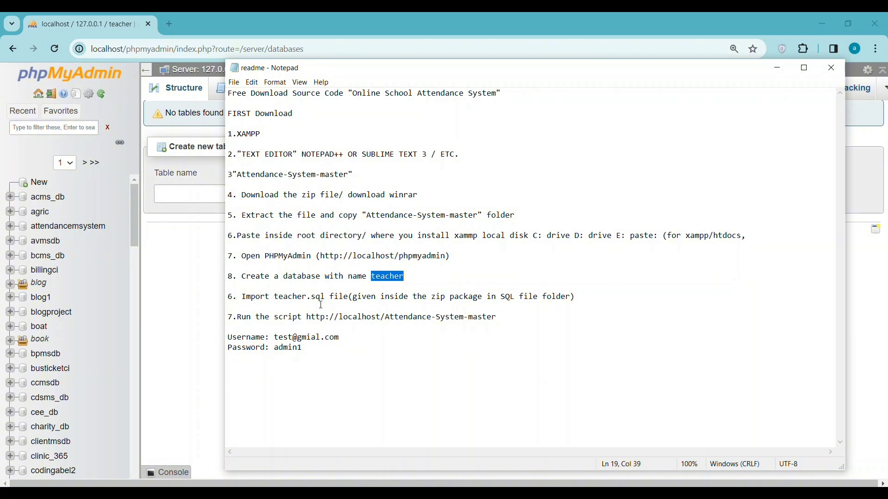
pyautogui.moveTo(277, 292); pyautogui.dragTo(575, 297)
pyautogui.click(69, 324)
pyautogui.scroll(-5, 69, 324)
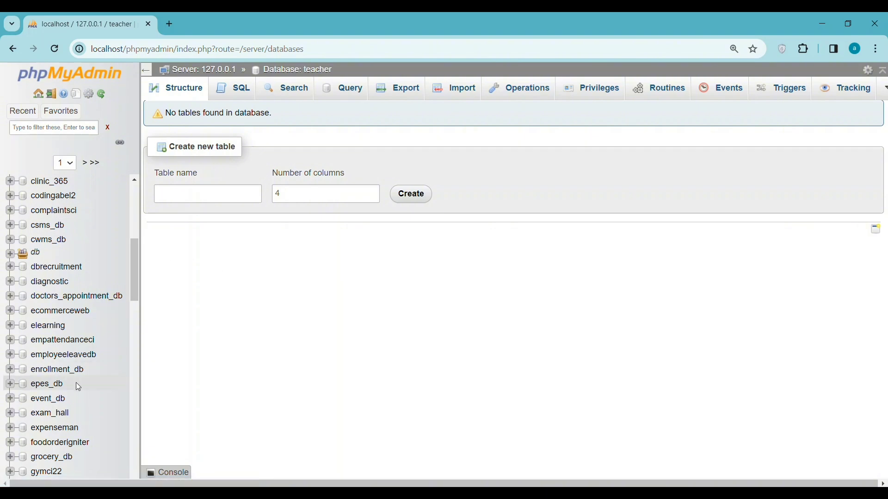
pyautogui.scroll(-5, 111, 308)
pyautogui.scroll(-12, 111, 307)
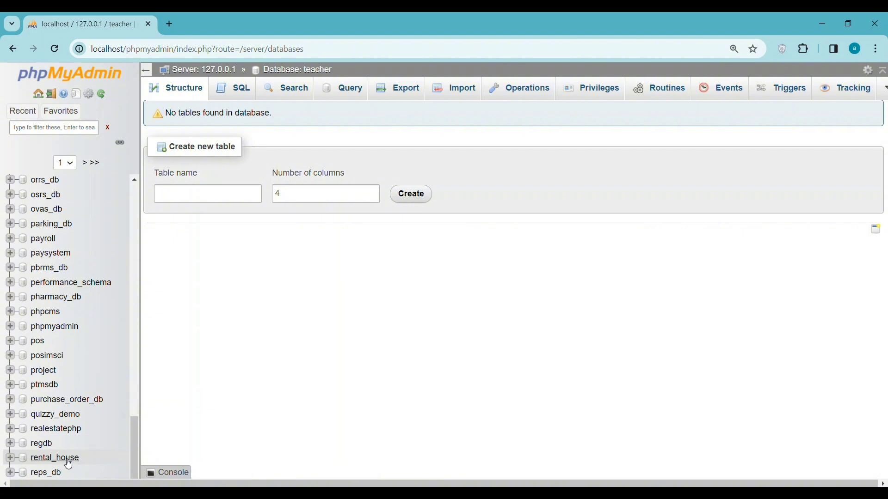
pyautogui.scroll(20, 76, 290)
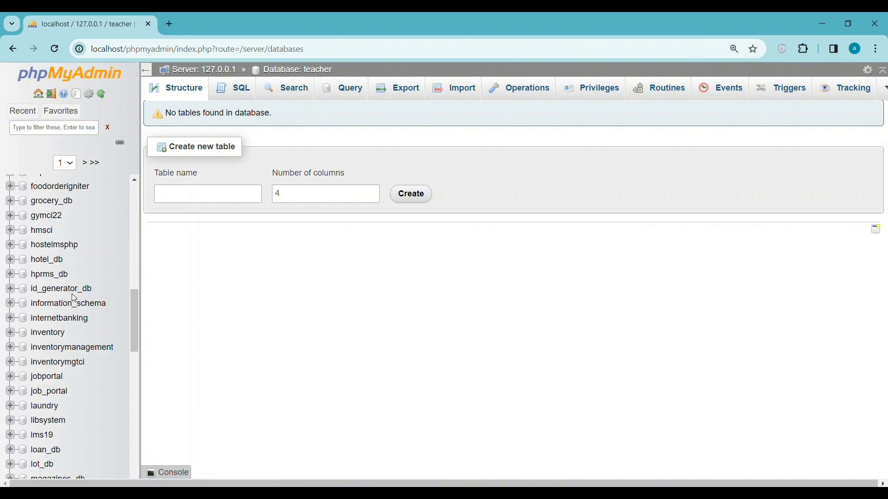
pyautogui.scroll(5, 71, 294)
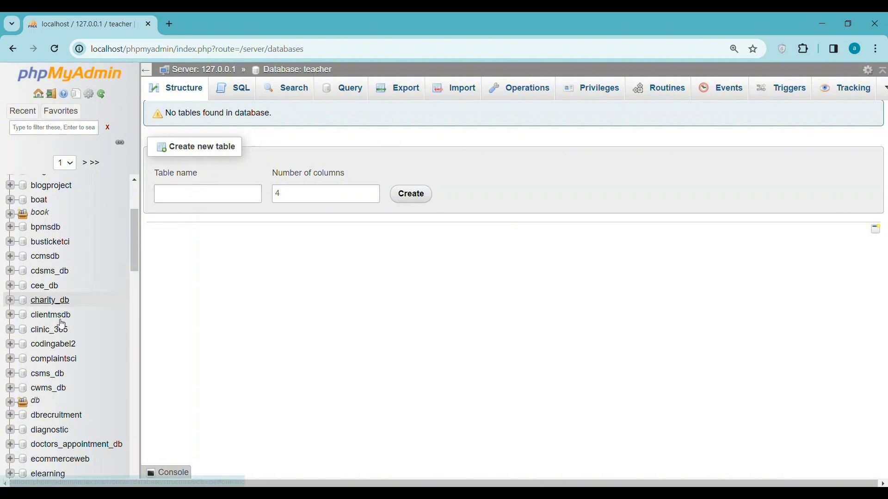
pyautogui.click(314, 72)
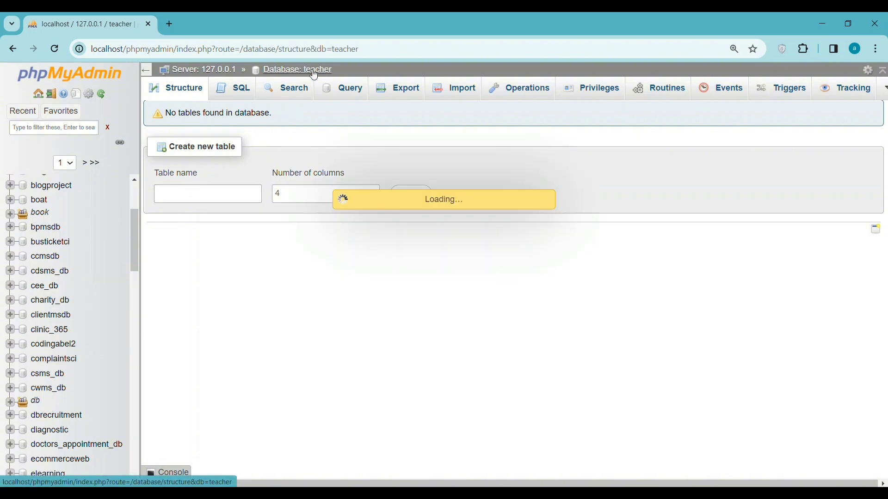
pyautogui.scroll(-10, 91, 278)
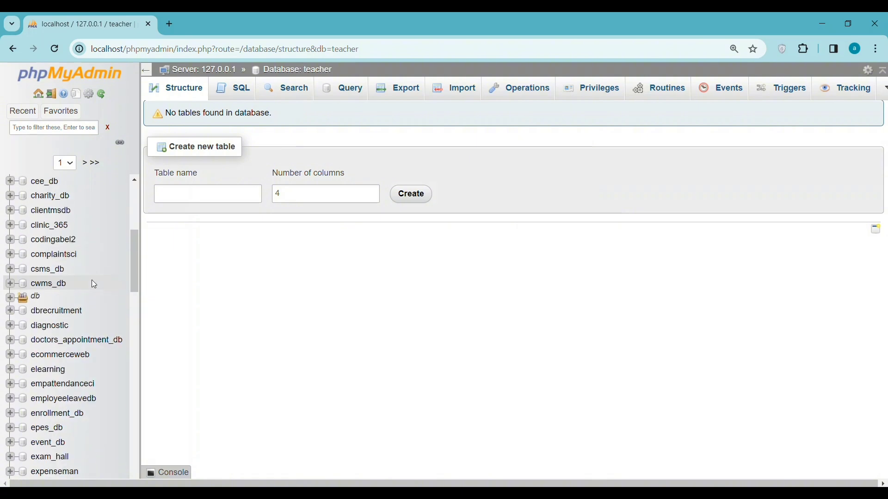
pyautogui.scroll(-15, 92, 284)
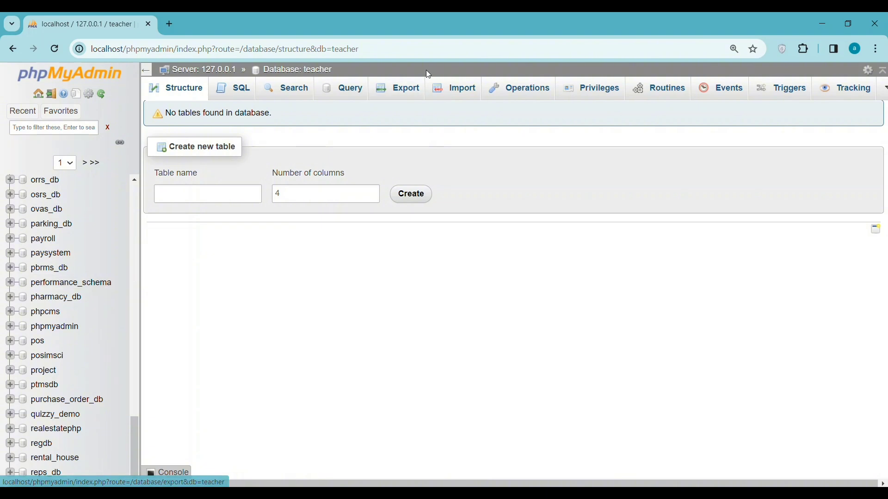
# Import attendance.sql from htdocs\Attendance-System-master into the teacher database.
pyautogui.click(464, 91)
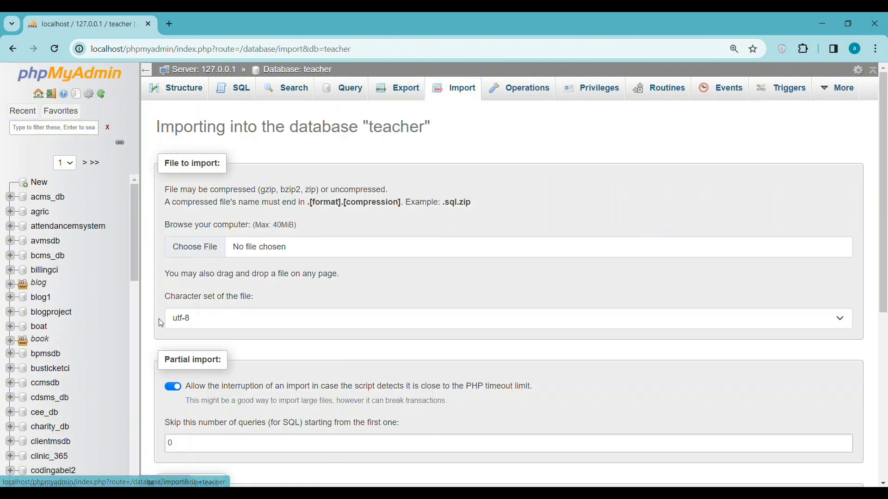
pyautogui.click(187, 252)
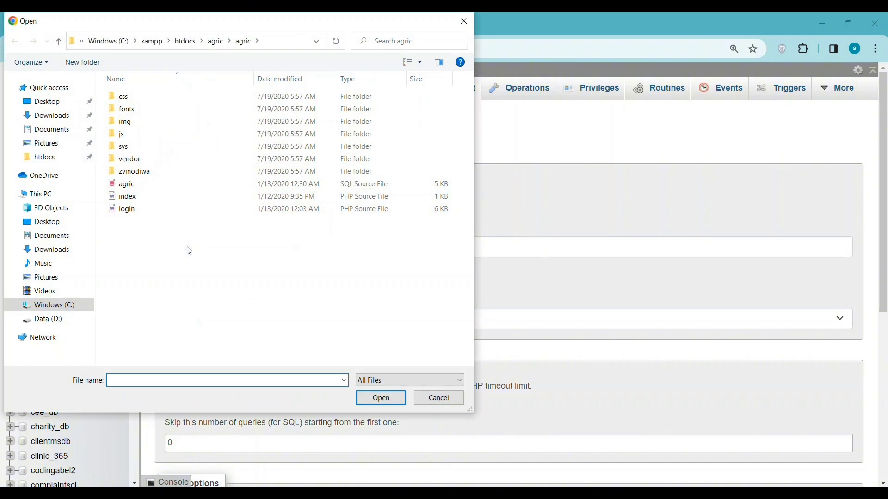
pyautogui.click(187, 43)
pyautogui.doubleClick(157, 109)
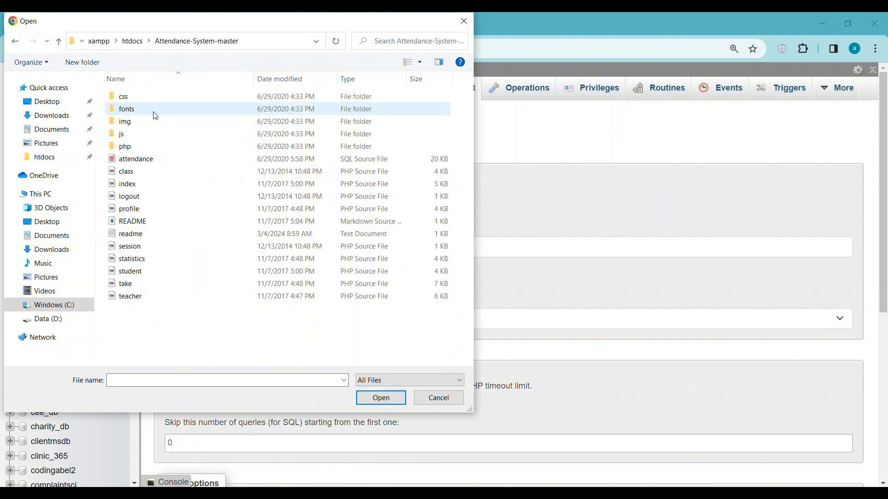
pyautogui.click(157, 159)
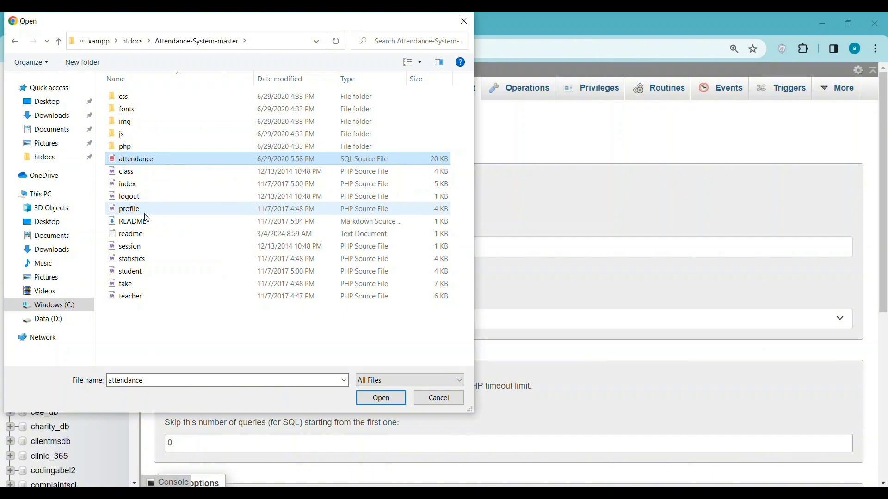
pyautogui.click(381, 398)
pyautogui.moveTo(884, 159); pyautogui.dragTo(885, 293)
pyautogui.scroll(-2, 771, 245)
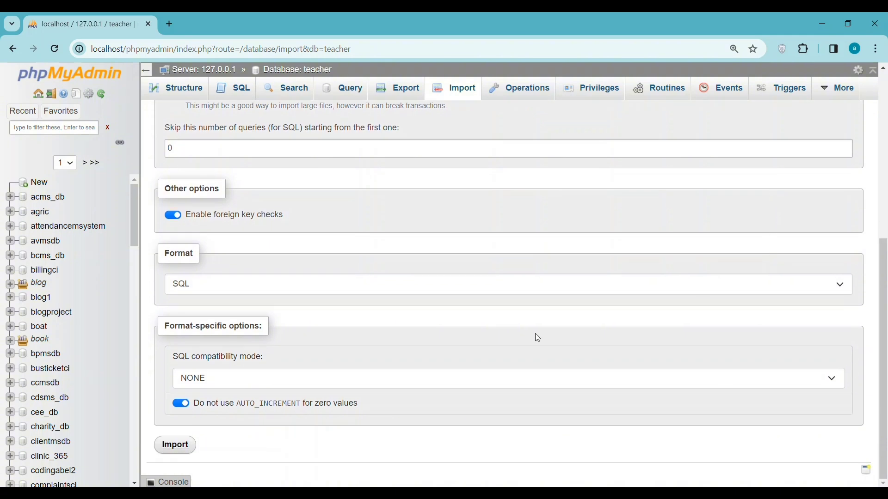
pyautogui.click(175, 446)
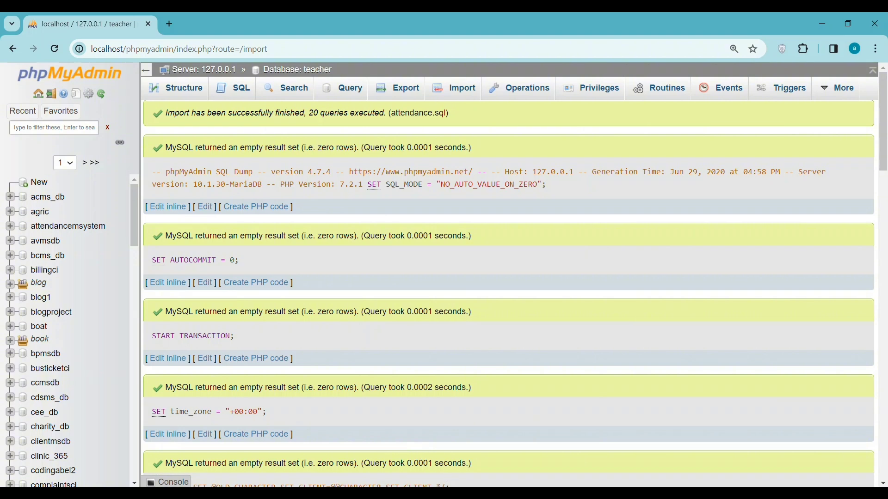
# Open the attendance system's localhost address from the readme in a new browser tab.
pyautogui.moveTo(462, 487)
pyautogui.click(492, 459)
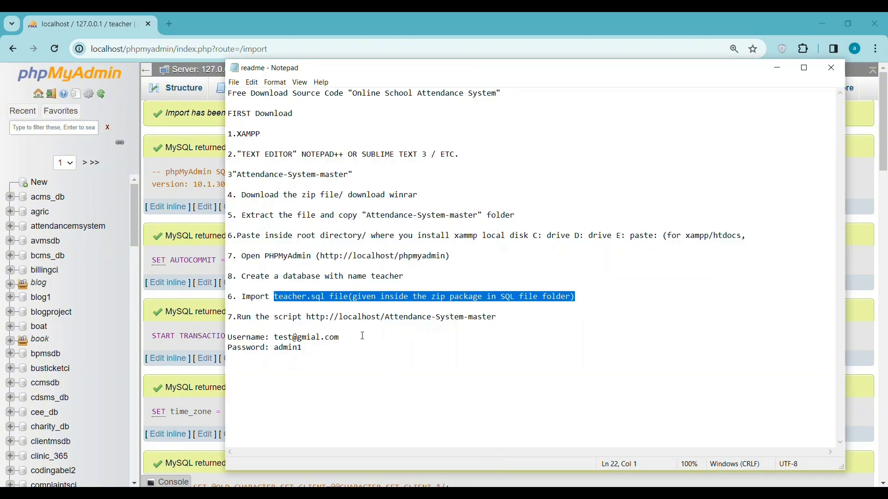
pyautogui.moveTo(307, 318); pyautogui.dragTo(480, 325)
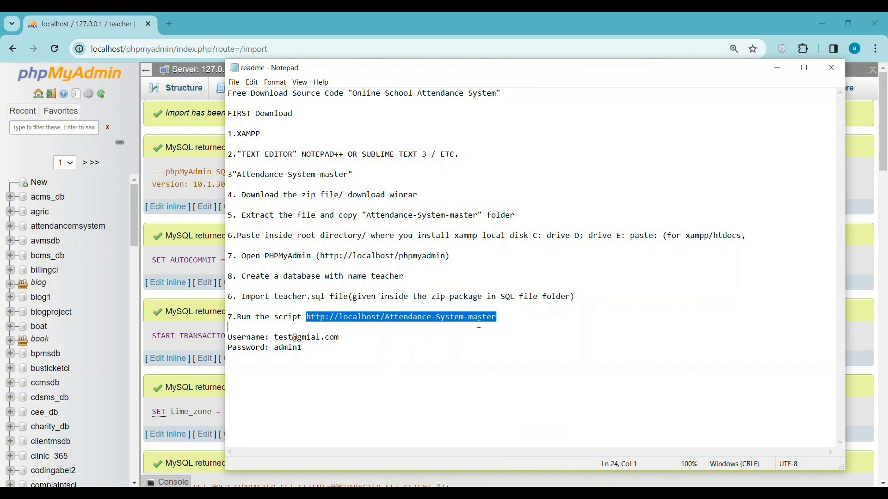
pyautogui.rightClick(463, 319)
pyautogui.click(490, 350)
pyautogui.click(170, 25)
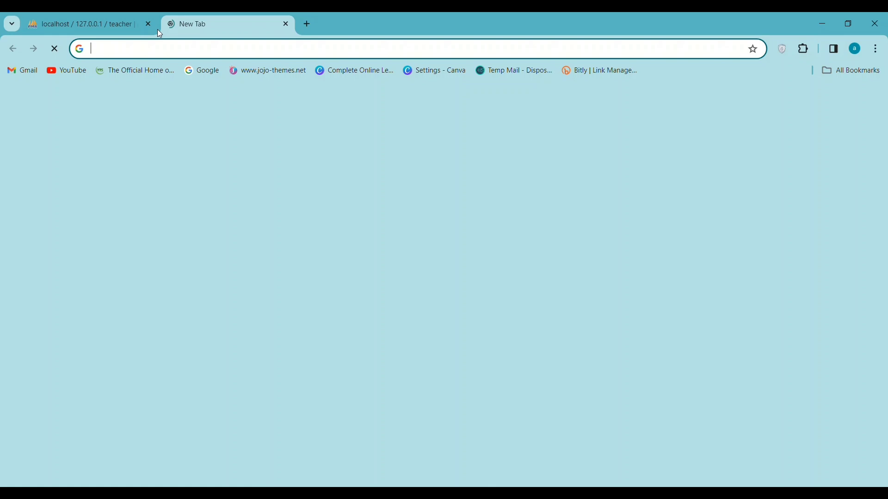
pyautogui.rightClick(109, 54)
pyautogui.click(142, 162)
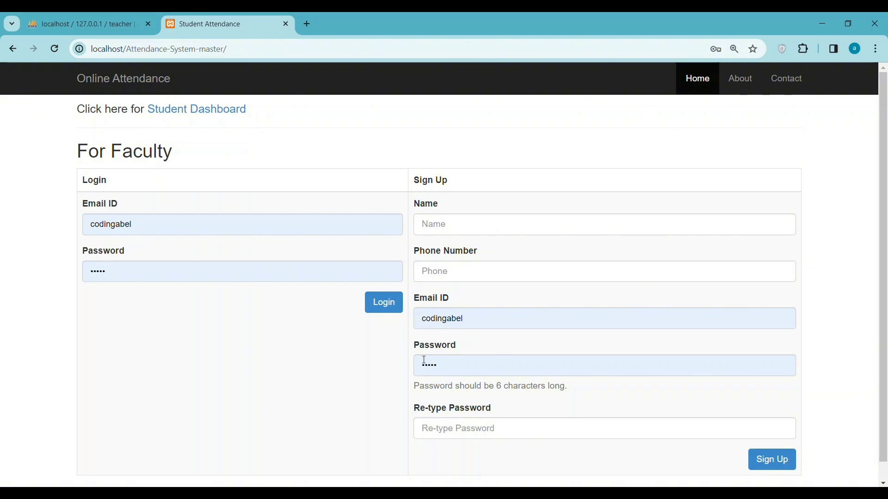
# Fill the faculty sign-up name with the name copied from the login form.
pyautogui.scroll(-1, 358, 313)
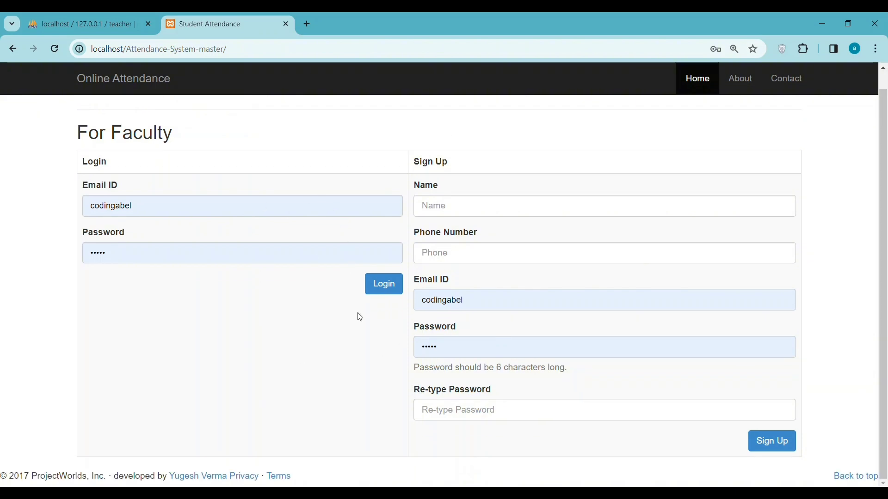
pyautogui.scroll(1, 358, 342)
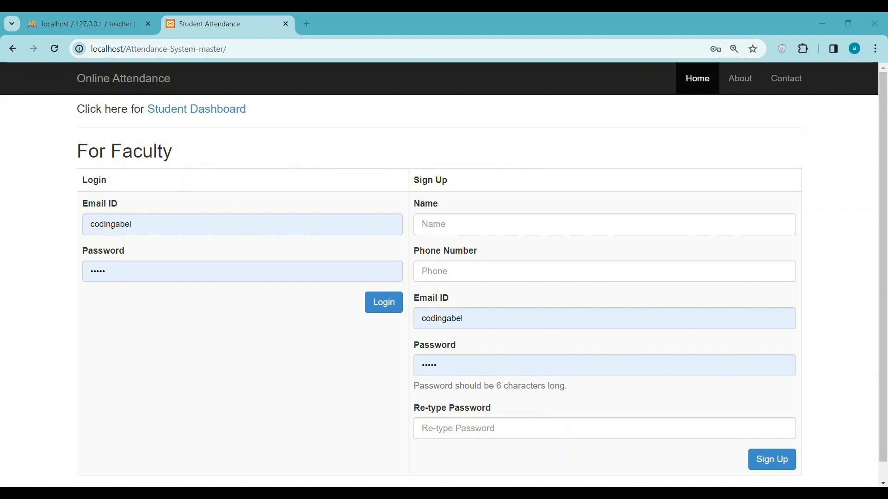
pyautogui.click(319, 432)
pyautogui.scroll(-1, 247, 373)
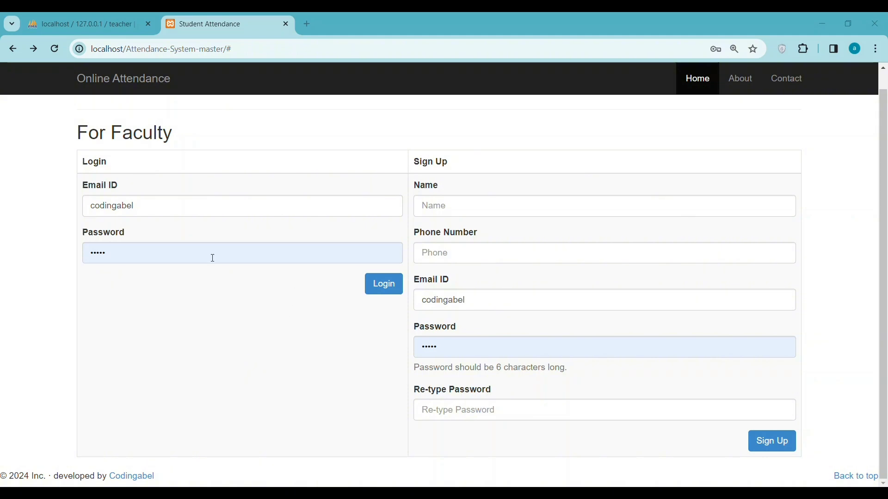
pyautogui.scroll(1, 212, 258)
pyautogui.moveTo(77, 149); pyautogui.dragTo(186, 148)
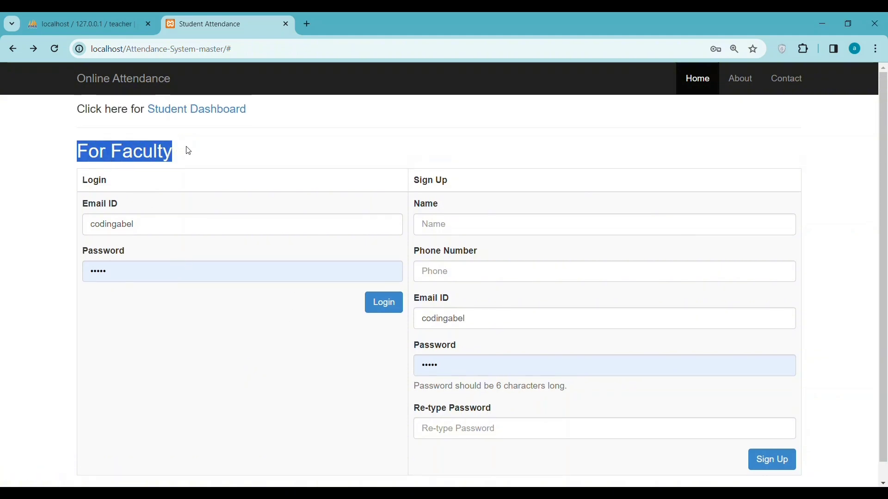
pyautogui.click(464, 230)
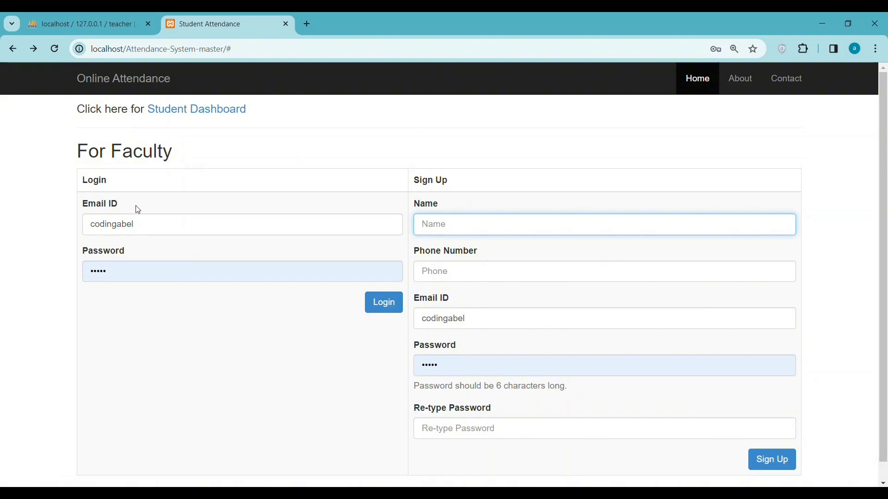
pyautogui.click(181, 216)
pyautogui.doubleClick(171, 226)
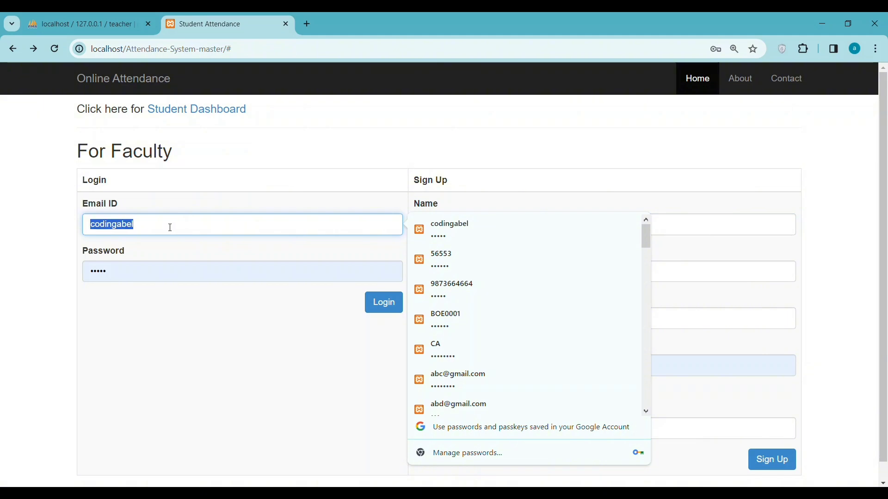
pyautogui.click(471, 225)
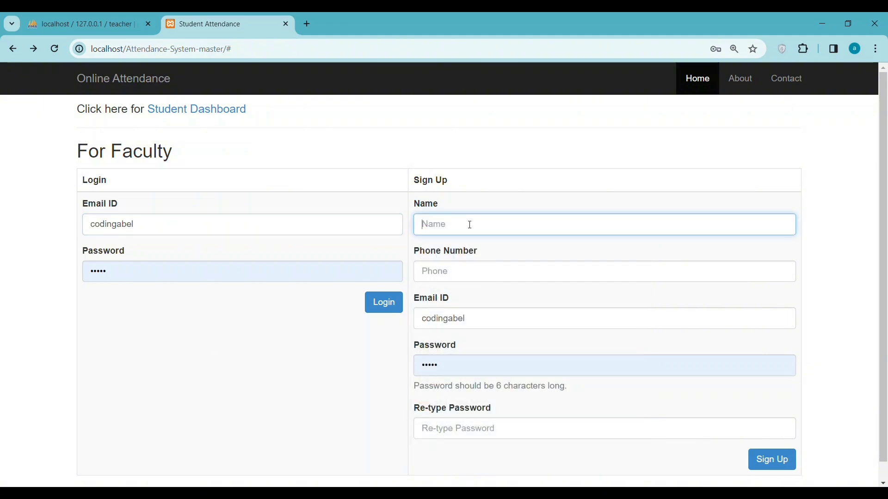
pyautogui.hotkey('ctrl', 'v')
pyautogui.click(443, 273)
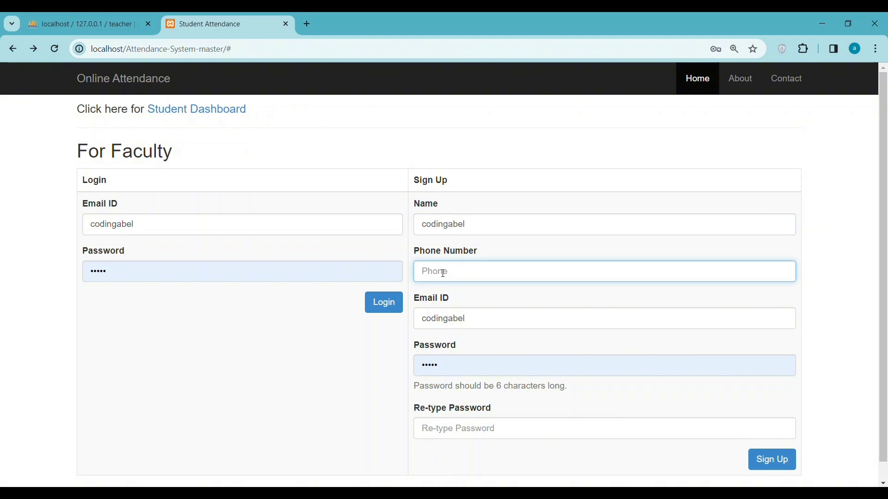
pyautogui.click(454, 326)
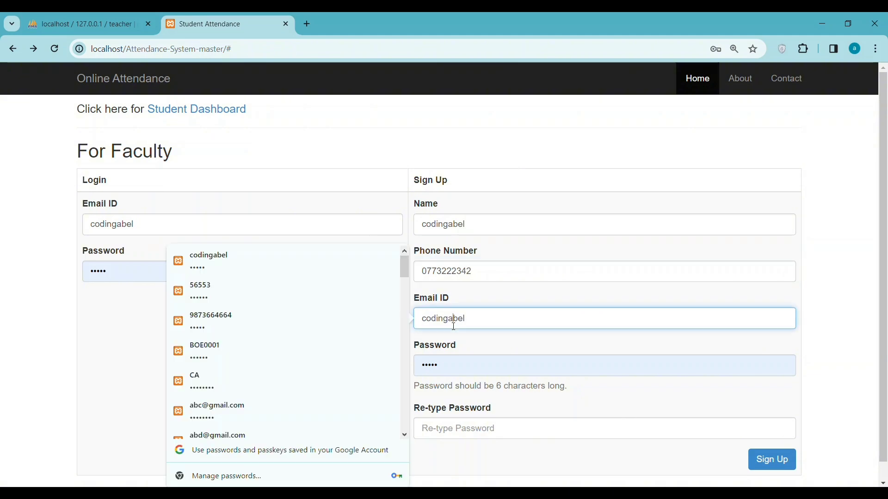
pyautogui.write('@gmai')
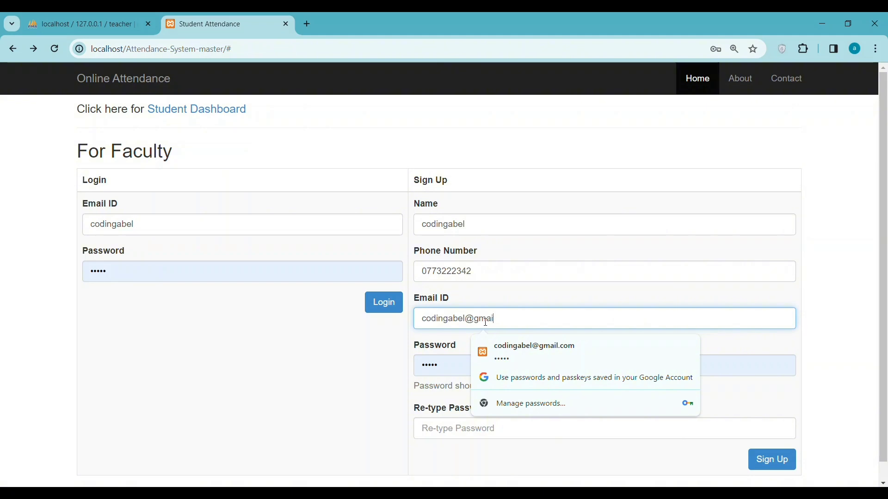
pyautogui.write('l.com')
pyautogui.click(458, 362)
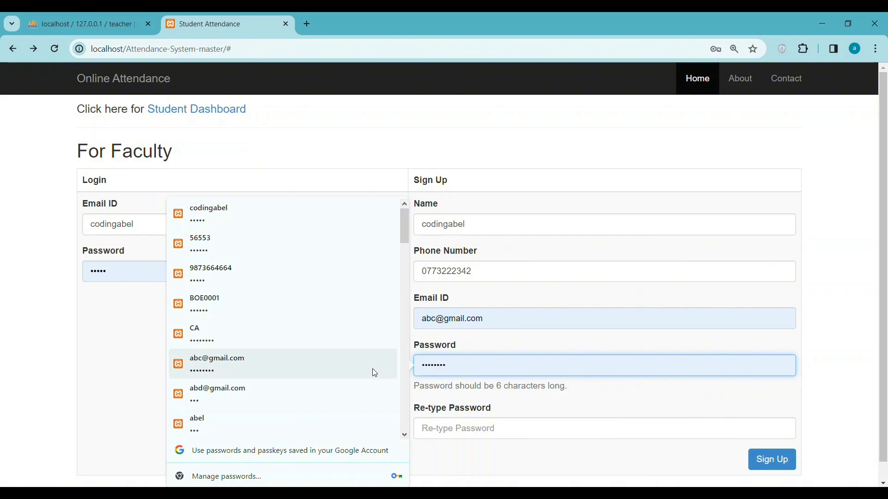
pyautogui.write('12')
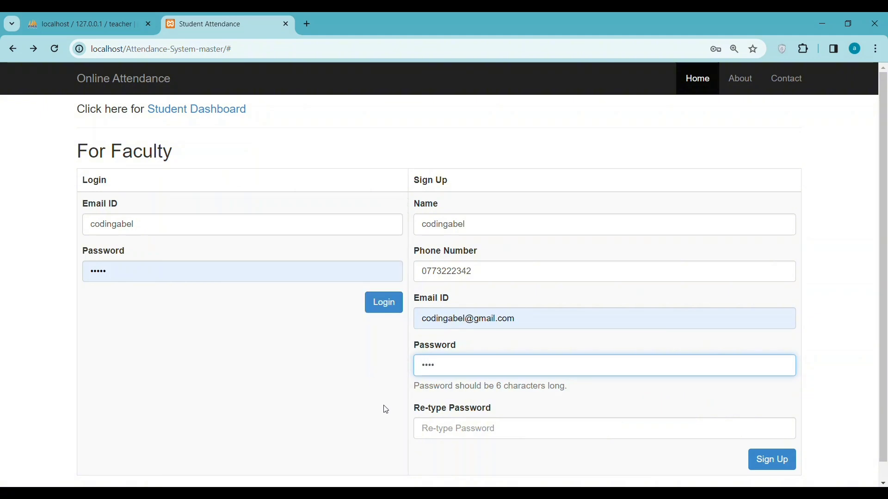
pyautogui.click(437, 429)
pyautogui.write('1')
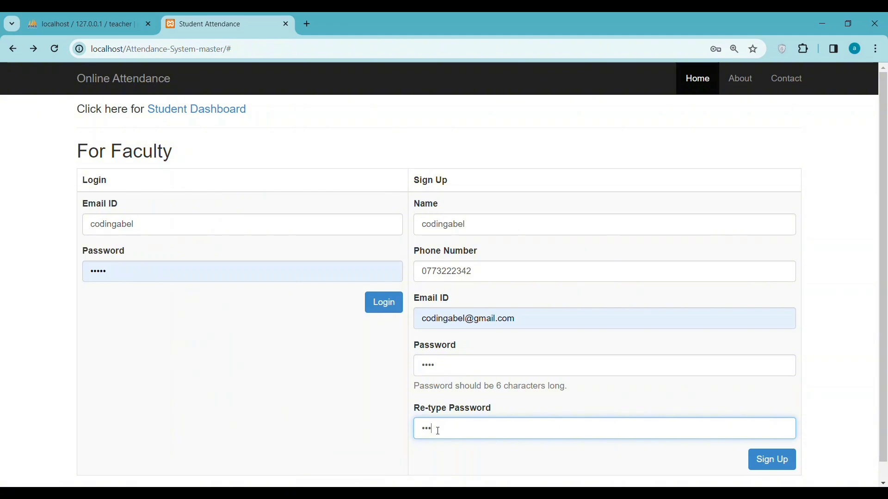
pyautogui.scroll(-1, 438, 419)
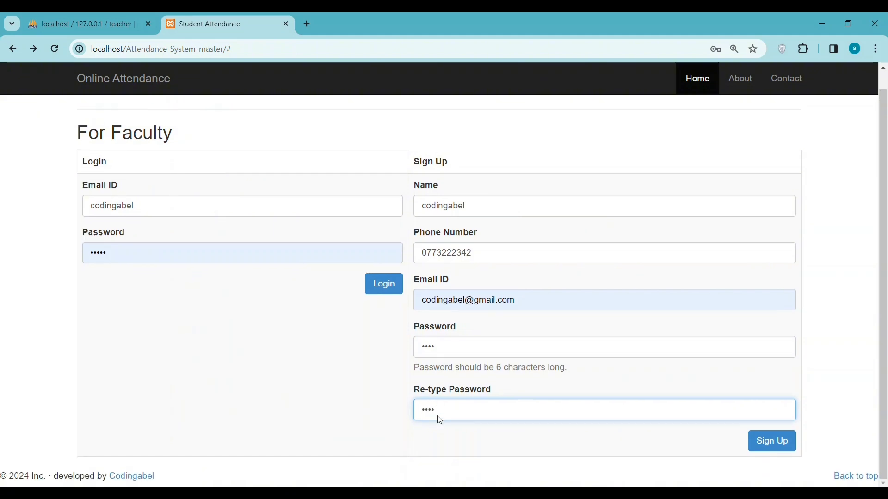
pyautogui.click(792, 449)
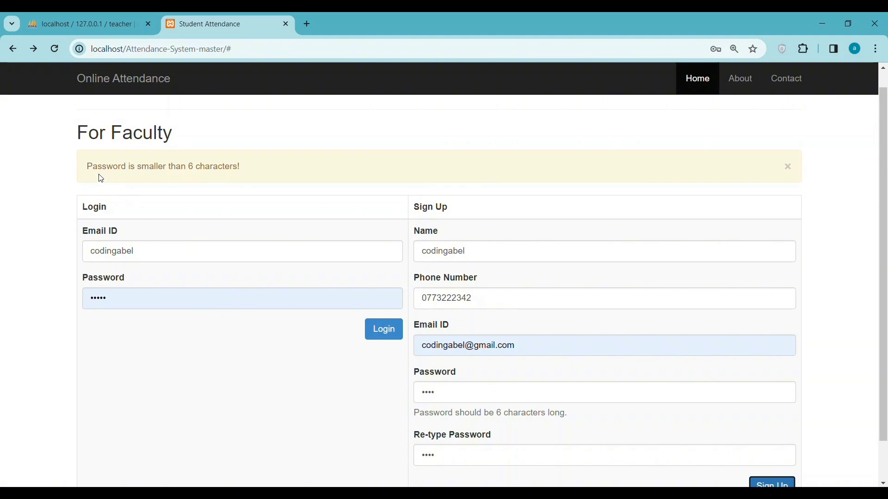
# Revise both sign-up passwords to six characters and resubmit the form.
pyautogui.moveTo(92, 167); pyautogui.dragTo(248, 167)
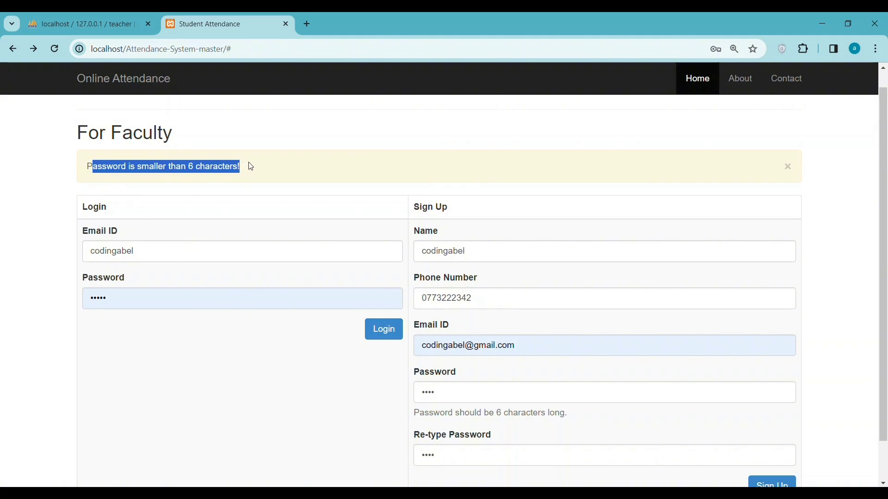
pyautogui.click(462, 395)
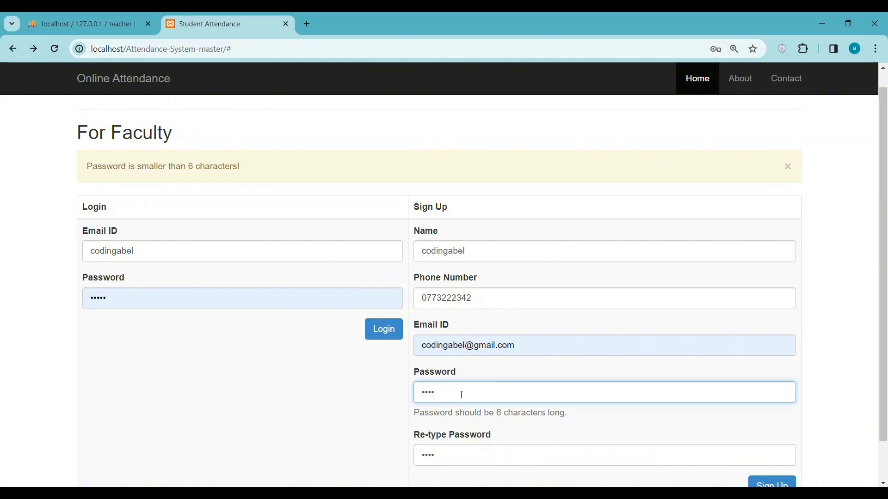
pyautogui.click(455, 449)
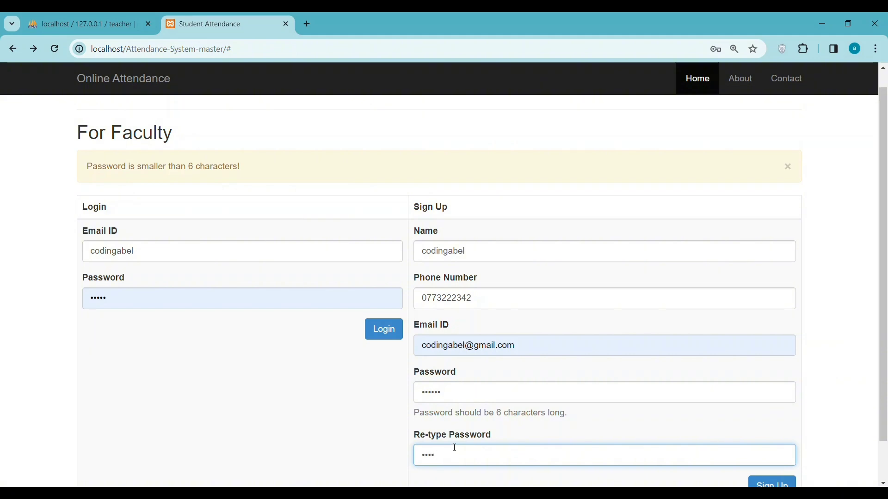
pyautogui.scroll(-1, 455, 447)
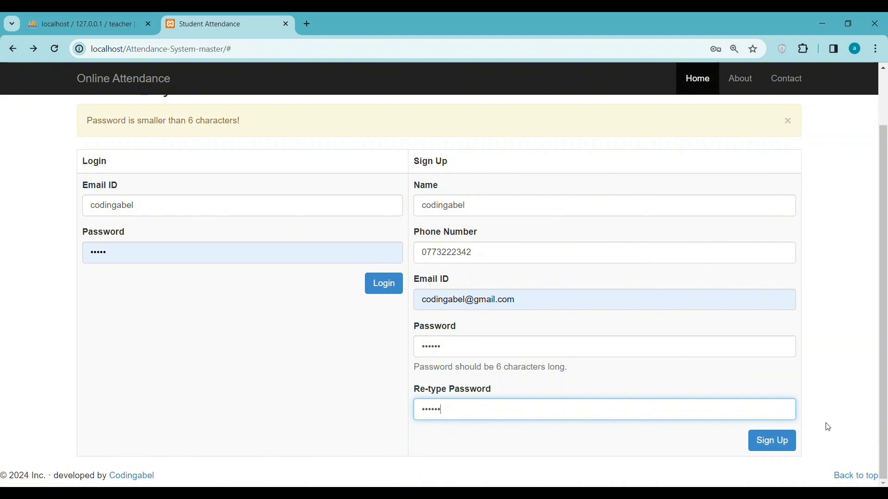
pyautogui.click(772, 441)
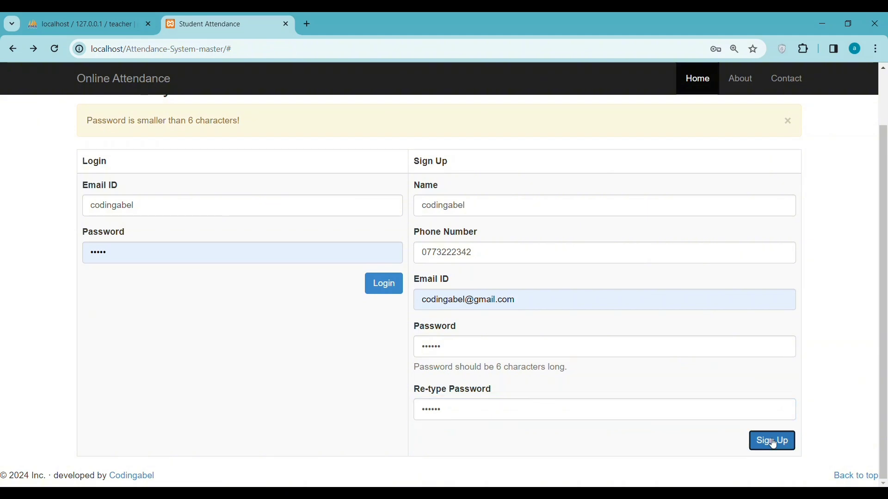
pyautogui.click(772, 442)
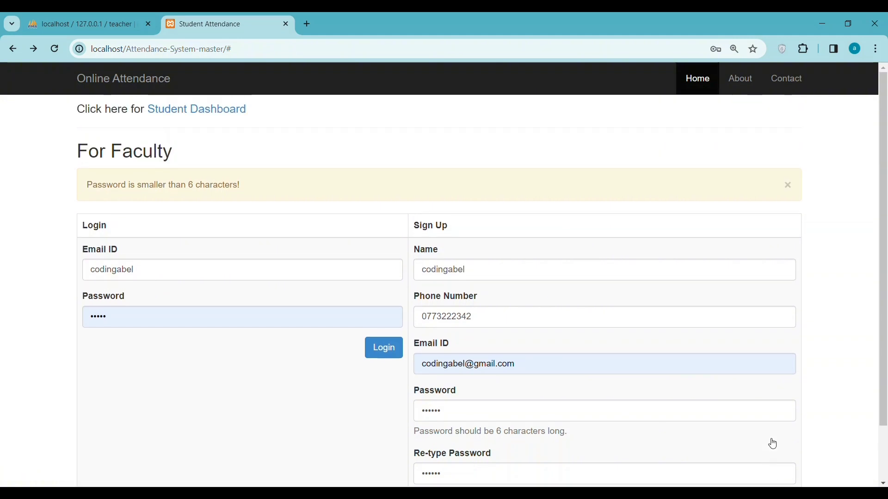
pyautogui.scroll(-1, 771, 442)
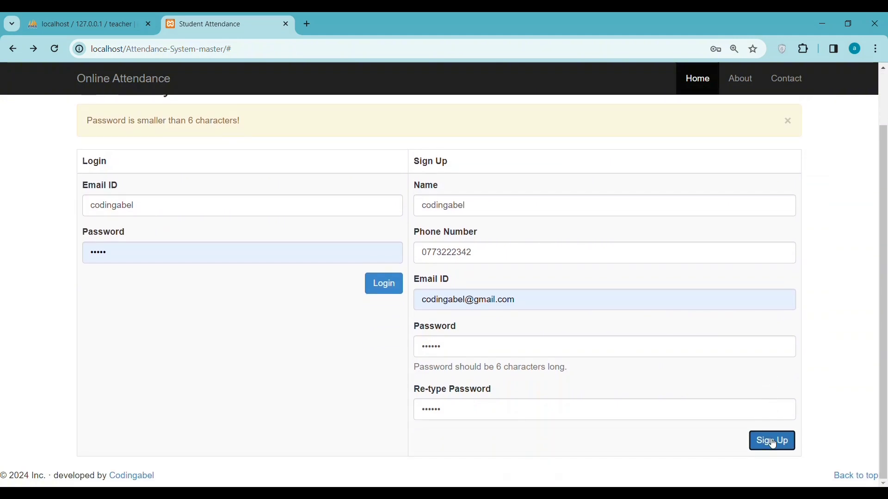
# Extend the sign-up password with 7, update the re-typed password, submit, and dismiss the warning.
pyautogui.click(455, 354)
pyautogui.write('7')
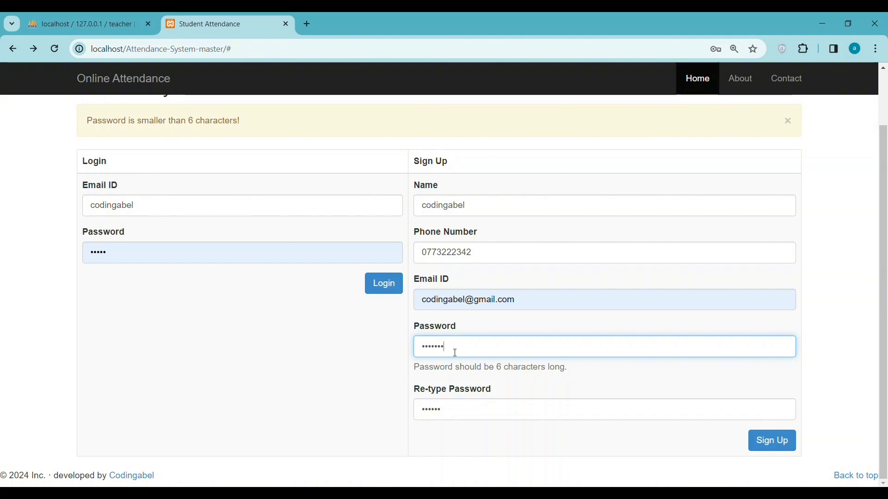
pyautogui.click(459, 410)
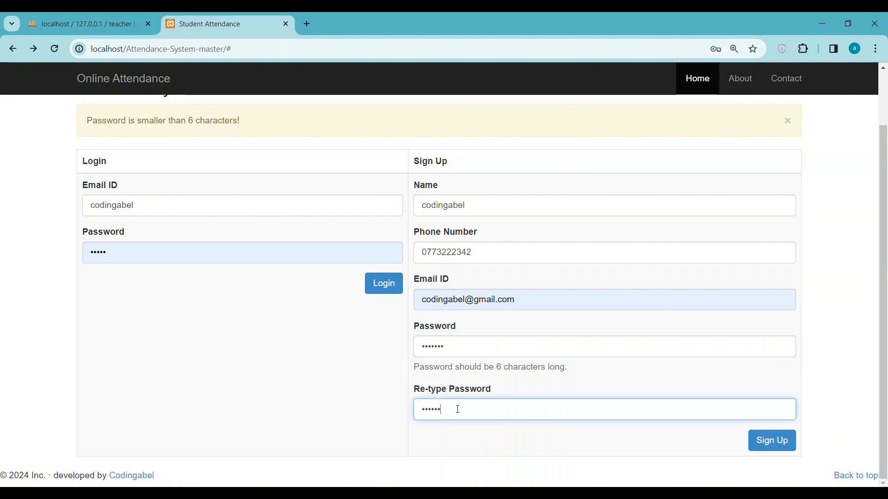
pyautogui.click(767, 440)
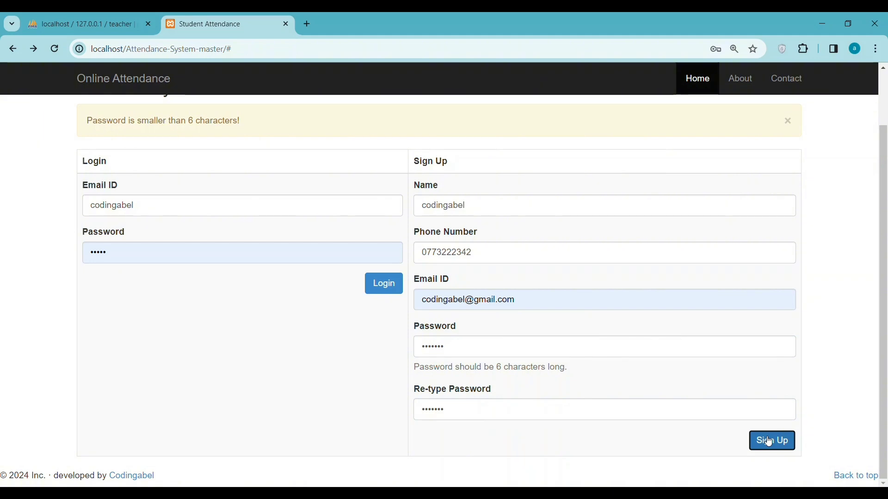
pyautogui.click(787, 179)
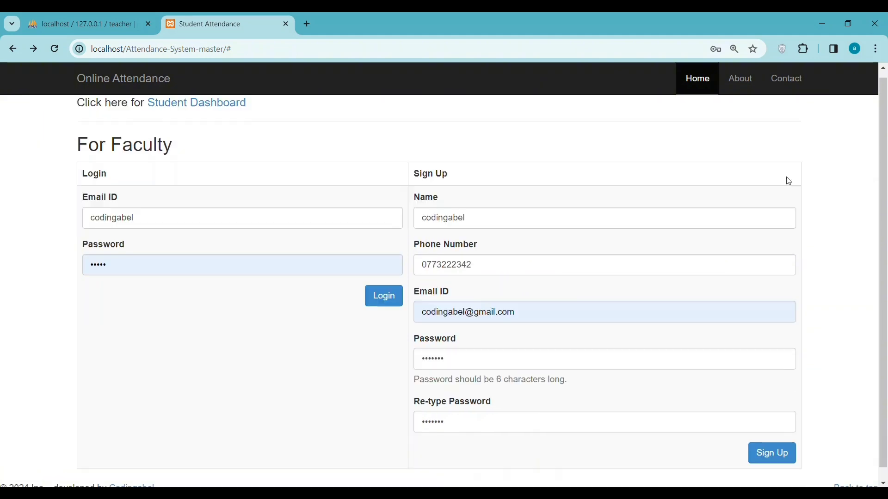
pyautogui.scroll(-2, 531, 251)
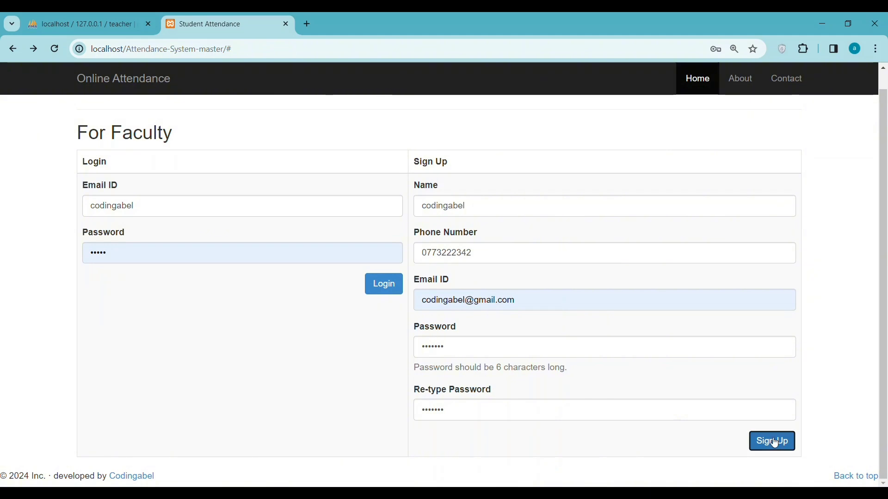
# Edit the phone, complete the e-mail via autofill, extend the password with 18, and resubmit.
pyautogui.click(483, 205)
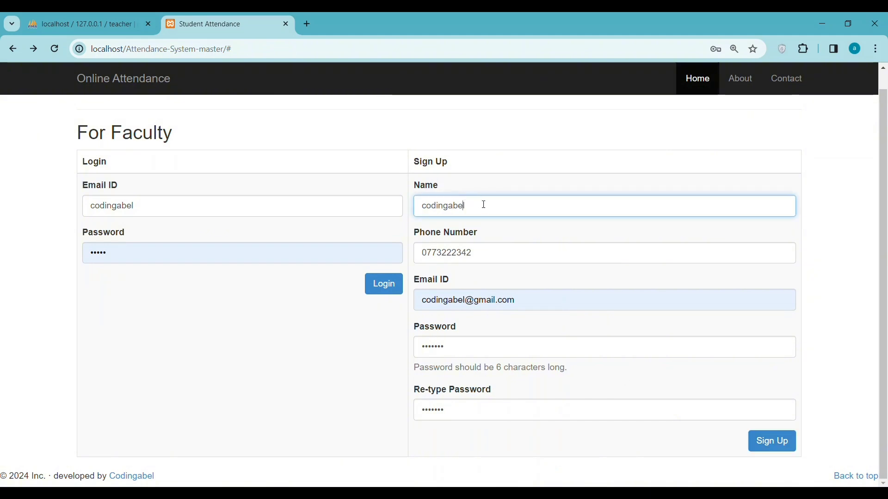
pyautogui.click(496, 257)
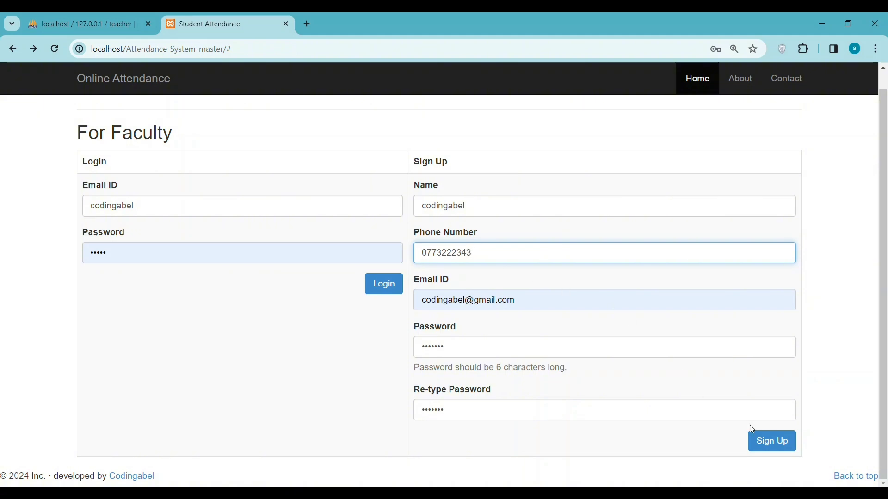
pyautogui.click(771, 442)
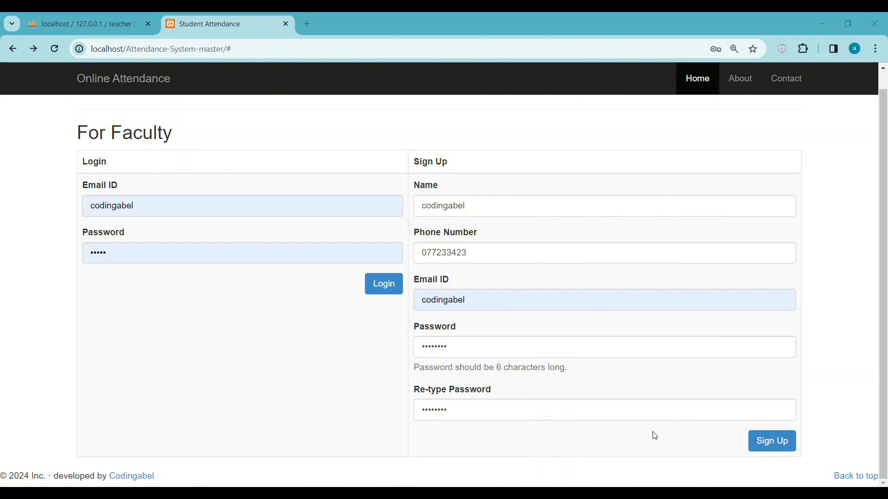
pyautogui.click(773, 447)
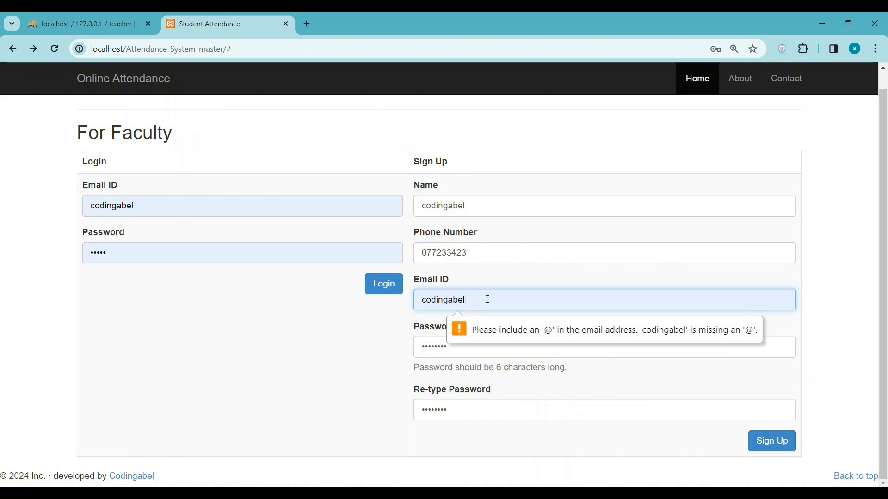
pyautogui.write('@gmail.com')
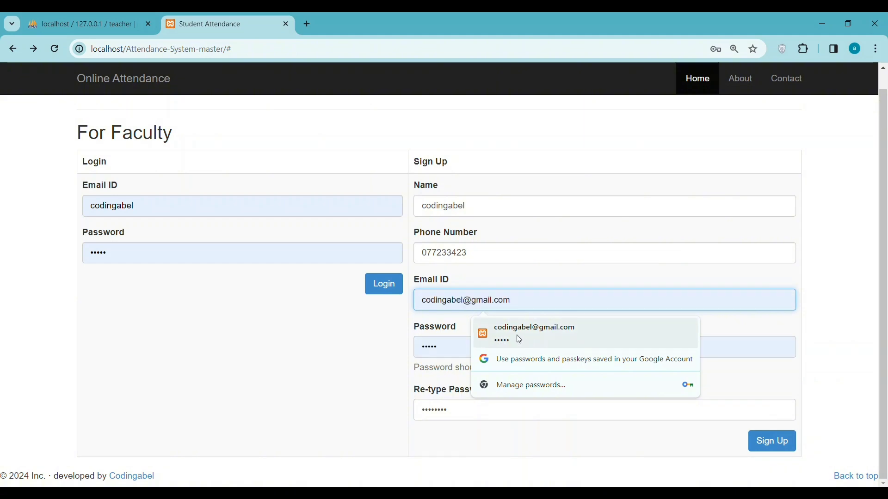
pyautogui.click(515, 339)
pyautogui.click(462, 349)
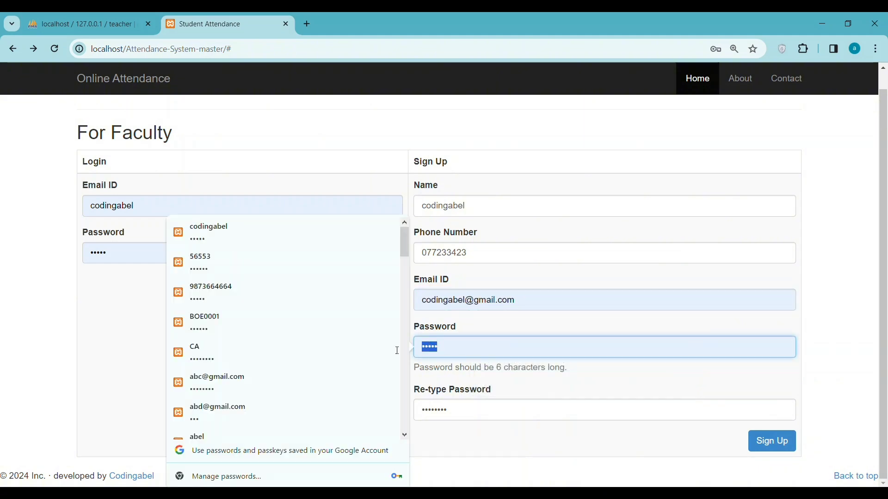
pyautogui.write('1')
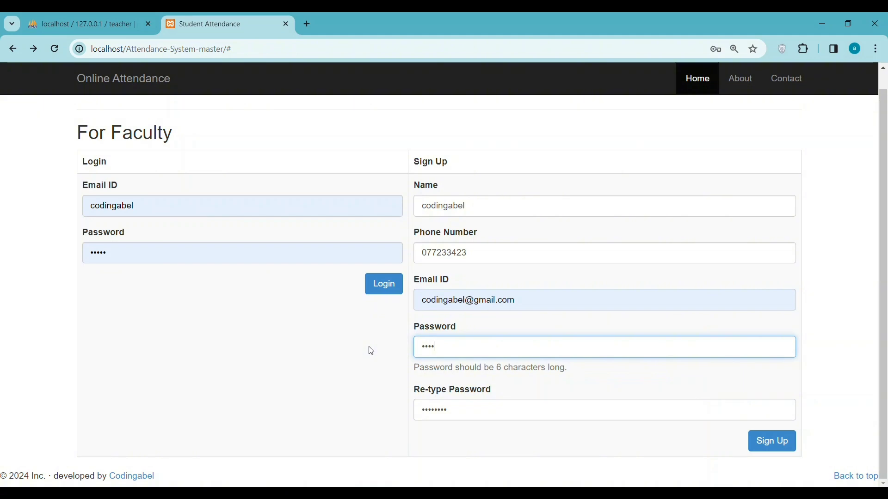
pyautogui.write('8')
pyautogui.click(758, 447)
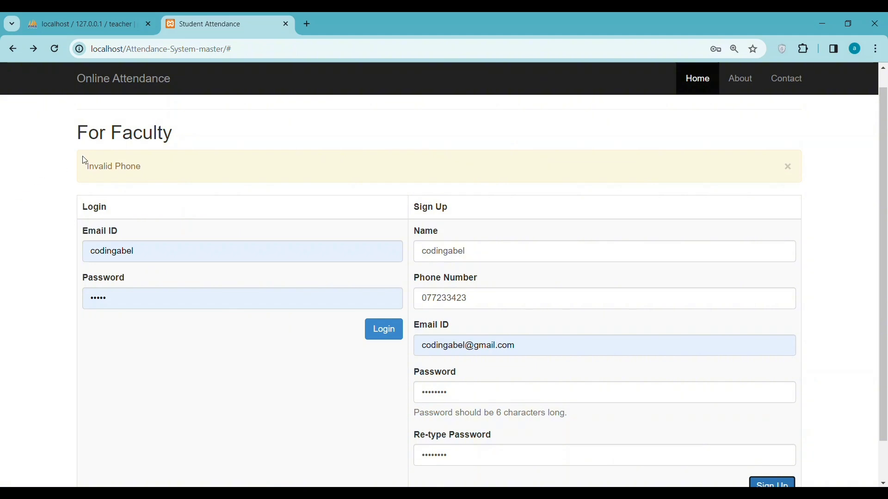
# Lengthen the phone number with 12, change its second digit to 9, and resubmit Sign Up.
pyautogui.click(534, 302)
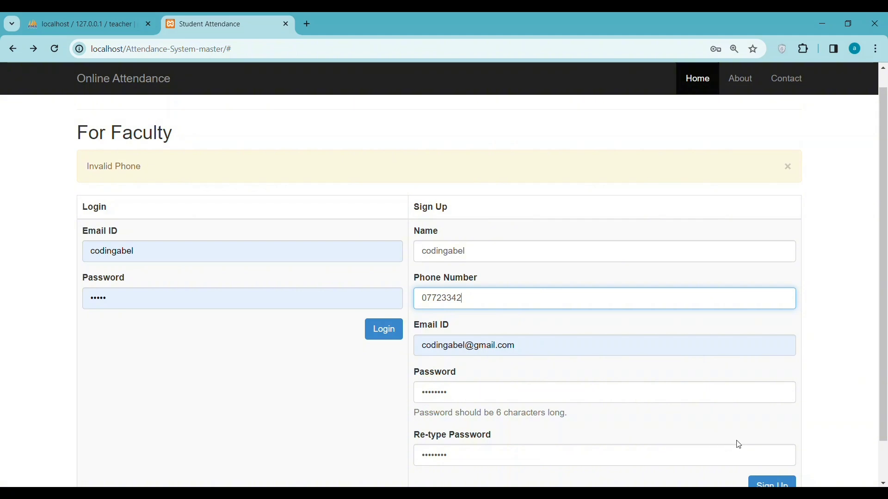
pyautogui.scroll(-1, 737, 444)
pyautogui.click(759, 445)
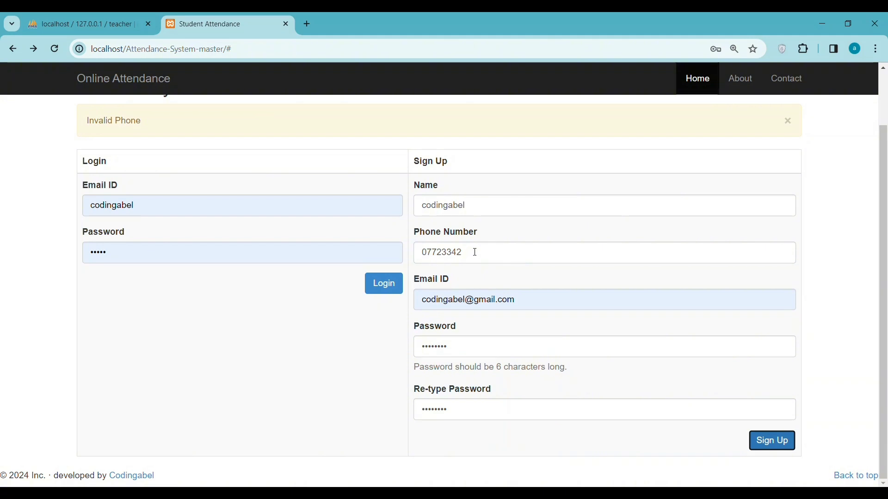
pyautogui.click(475, 253)
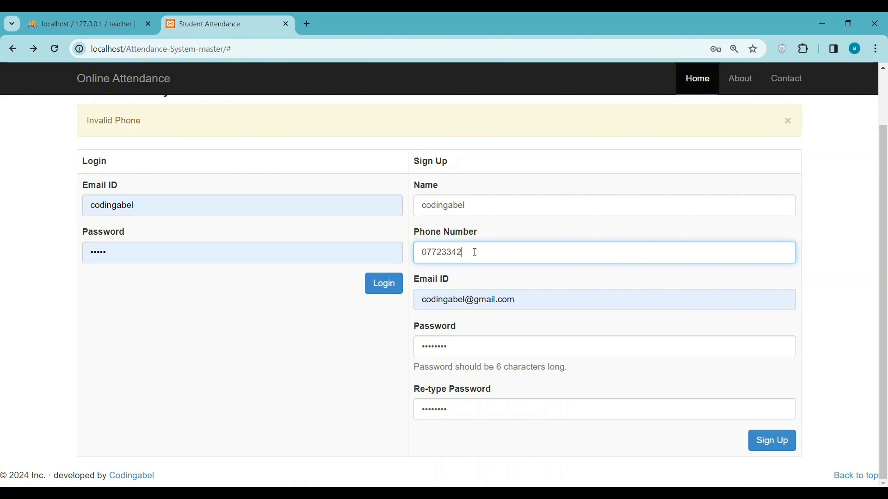
pyautogui.write('12')
pyautogui.click(771, 444)
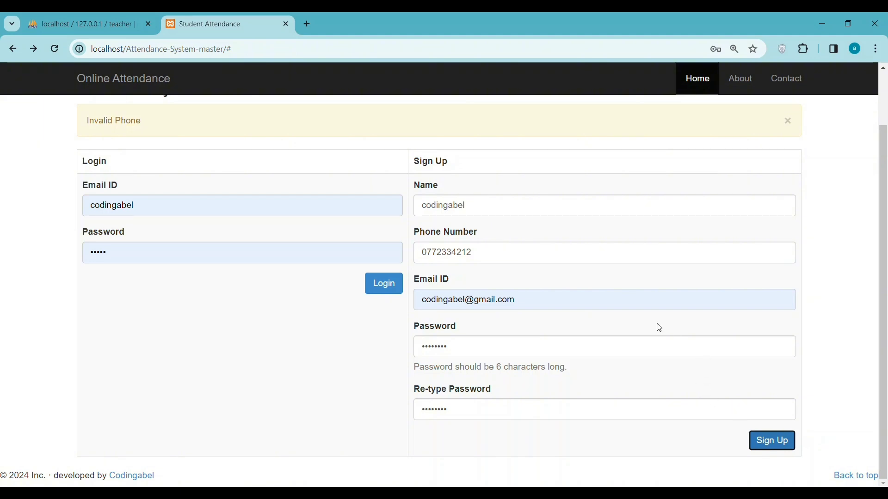
pyautogui.click(435, 253)
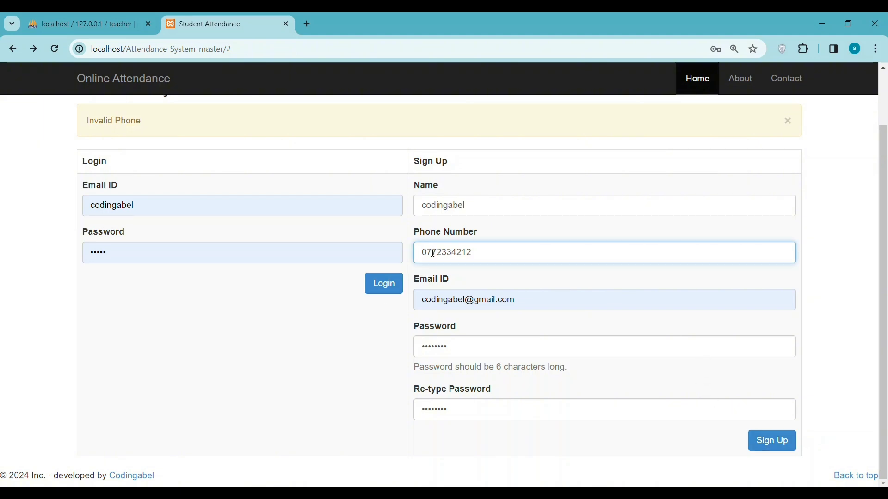
pyautogui.press('BackSpace')
pyautogui.write('9')
pyautogui.click(754, 436)
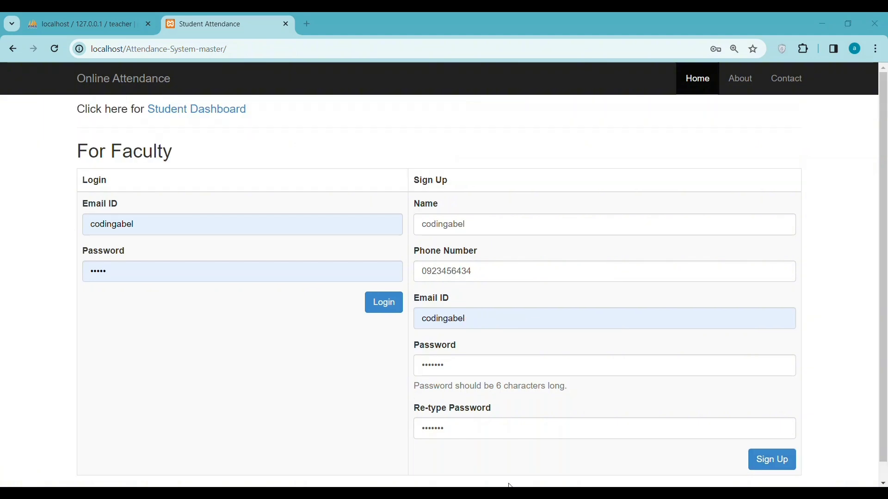
pyautogui.scroll(-1, 597, 453)
pyautogui.click(771, 443)
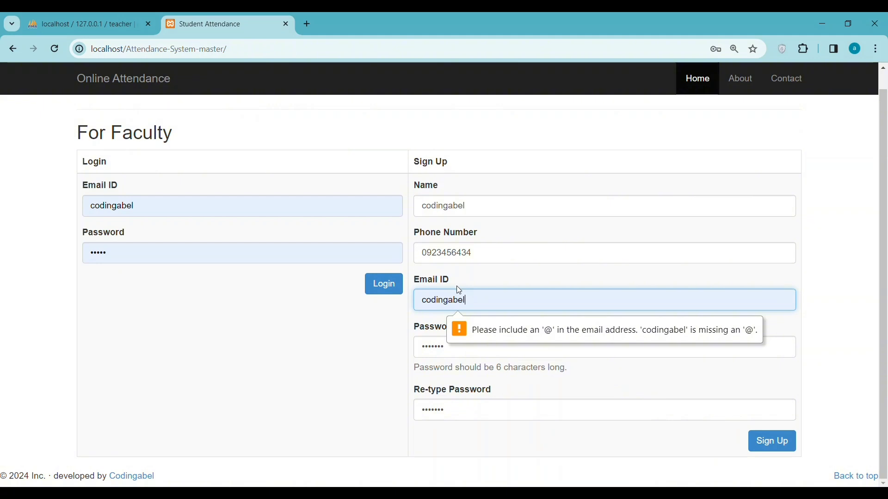
pyautogui.write('@')
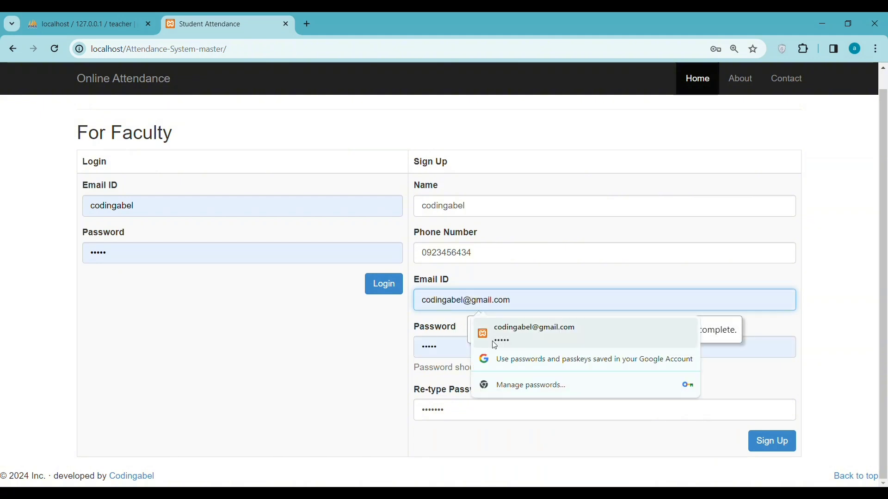
pyautogui.write('gmail.')
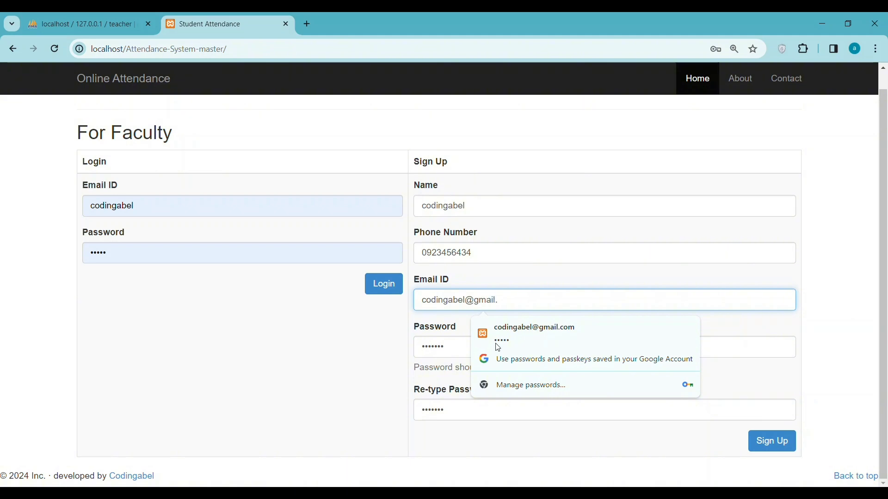
pyautogui.write('com')
pyautogui.click(717, 435)
pyautogui.click(775, 444)
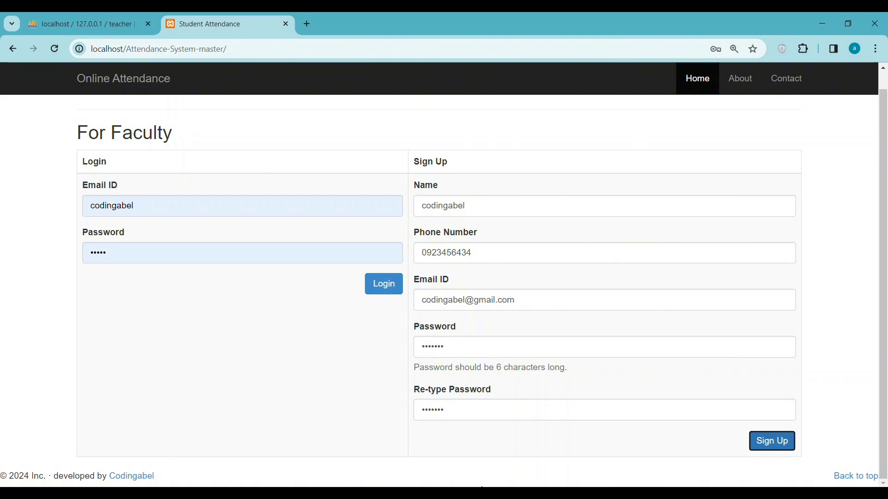
# Copy the readme's test login e-mail into the login form's e-mail field.
pyautogui.hotkey('alt', 'Tab')
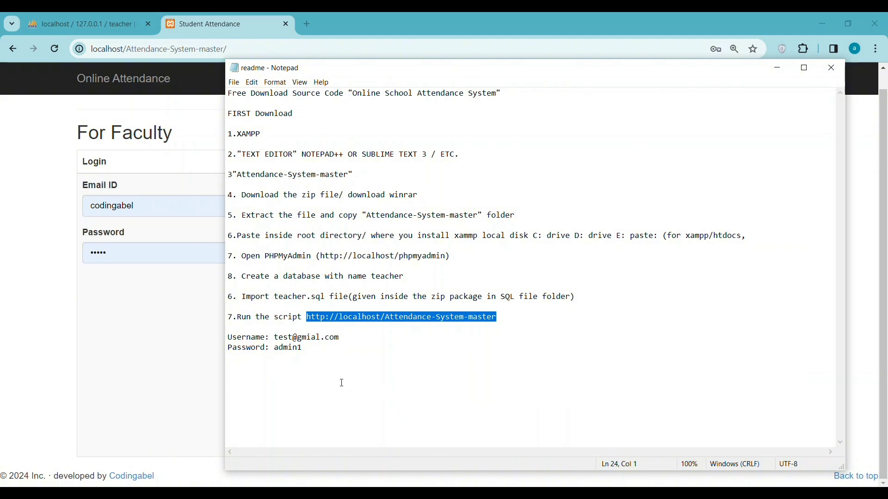
pyautogui.doubleClick(290, 340)
pyautogui.rightClick(290, 341)
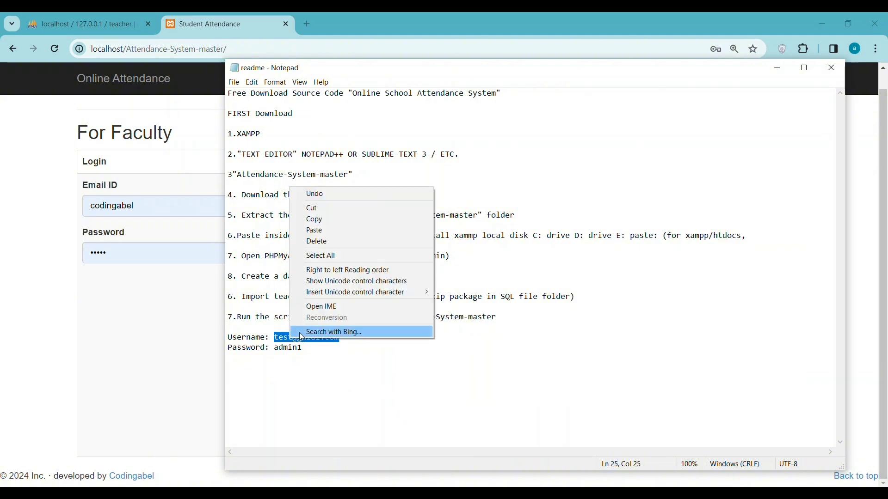
pyautogui.click(320, 220)
pyautogui.click(142, 206)
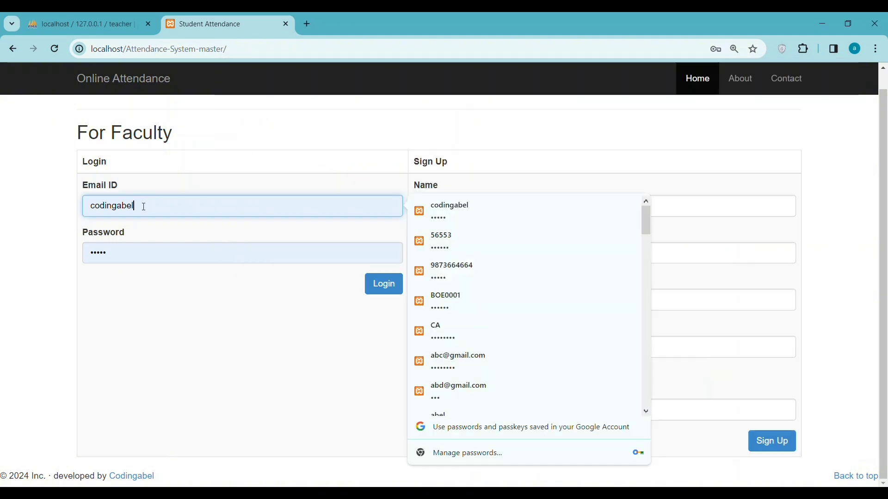
pyautogui.doubleClick(114, 207)
pyautogui.rightClick(115, 207)
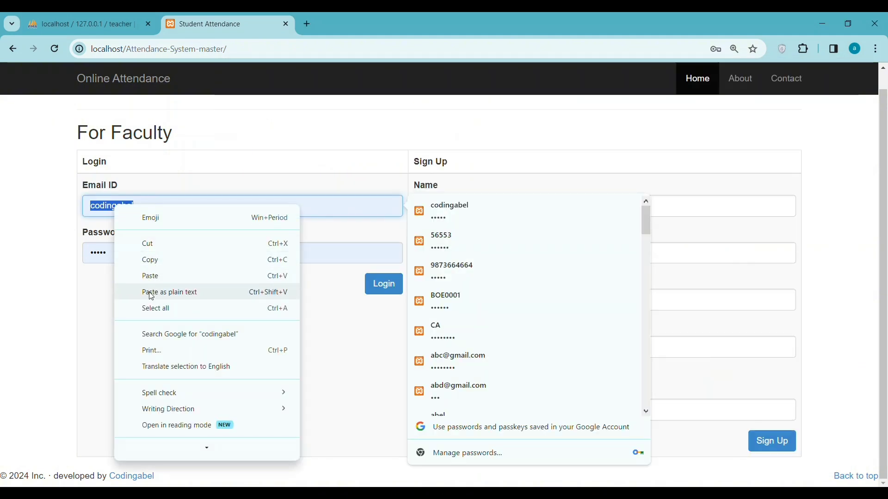
pyautogui.click(152, 276)
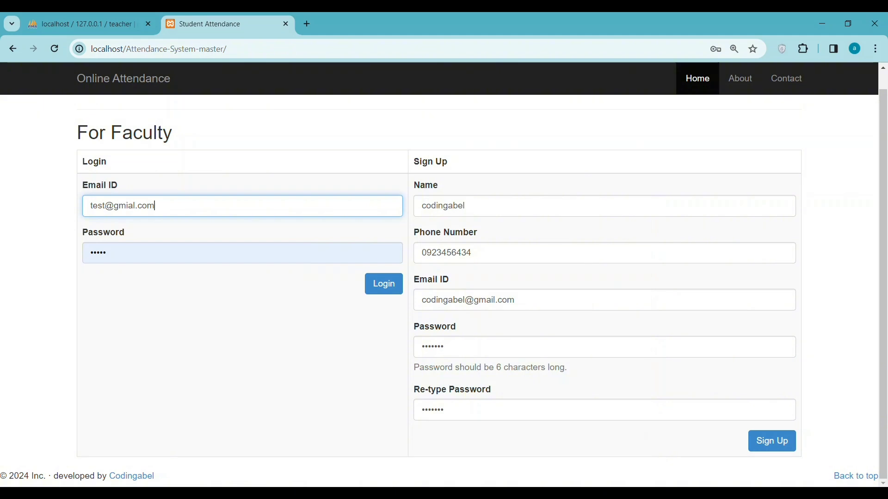
# Copy the readme's test password into the login form's password field.
pyautogui.hotkey('alt', 'Tab')
pyautogui.click(279, 349)
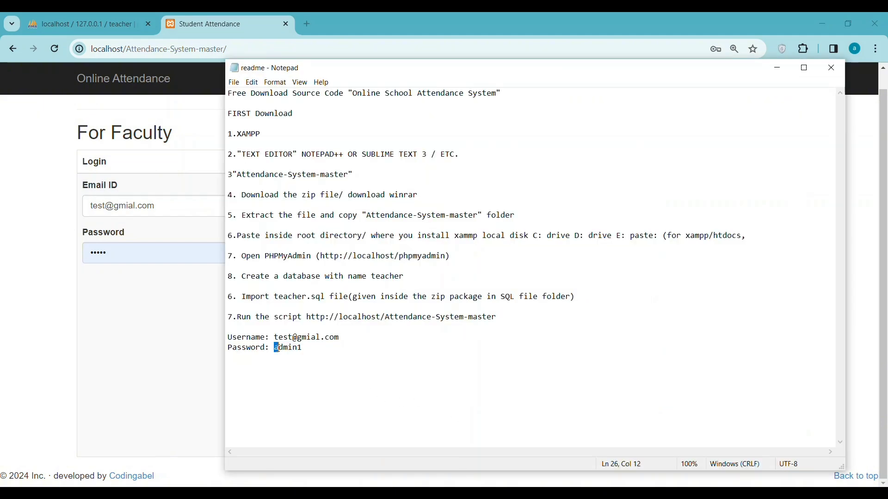
pyautogui.doubleClick(281, 349)
pyautogui.rightClick(282, 348)
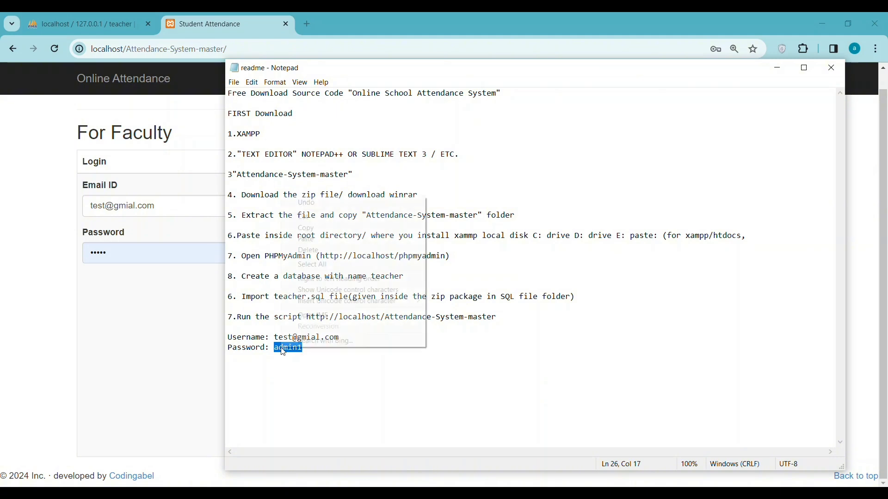
pyautogui.click(306, 228)
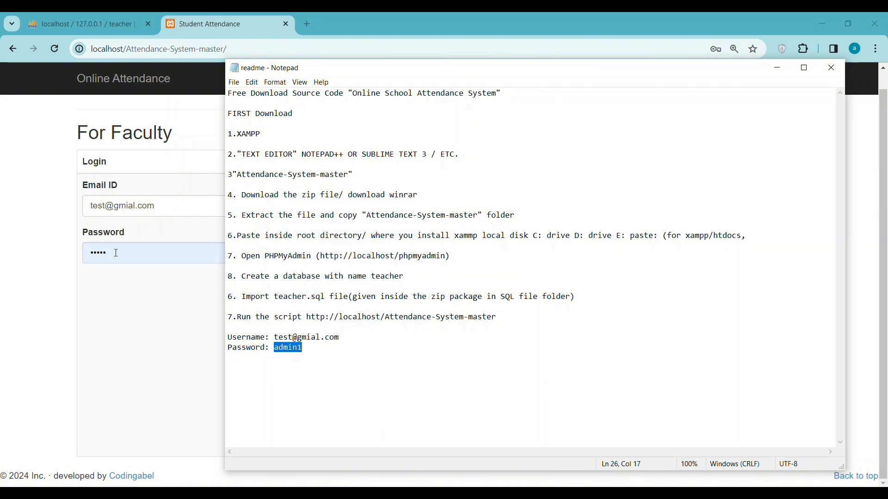
pyautogui.click(93, 253)
pyautogui.doubleClick(92, 253)
pyautogui.rightClick(95, 253)
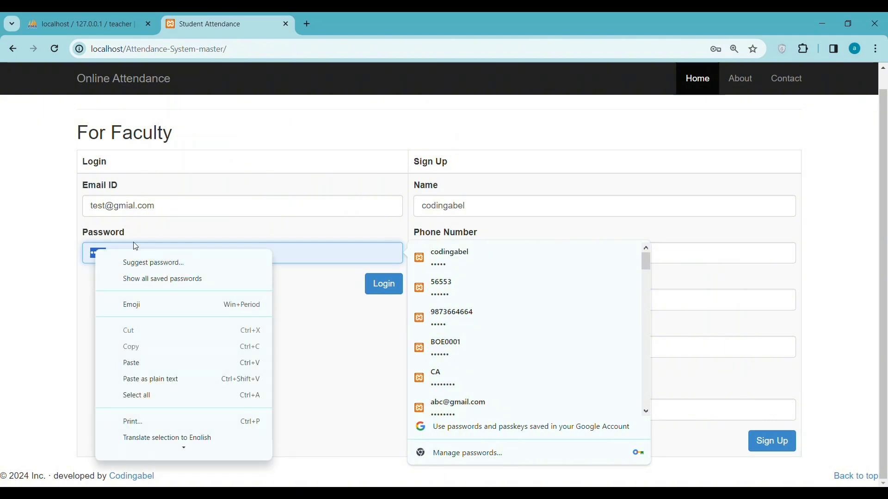
pyautogui.click(140, 362)
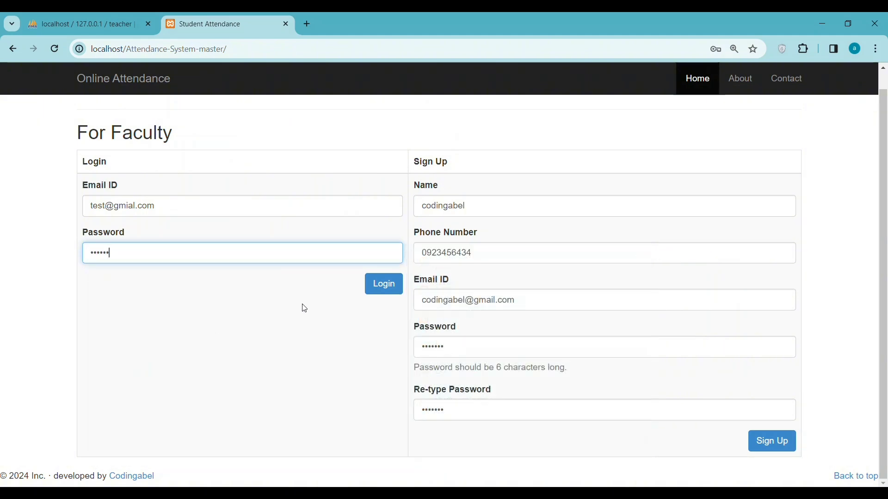
# Log in with the test credentials, reload the home page, and open About and Contact.
pyautogui.click(383, 288)
pyautogui.click(384, 287)
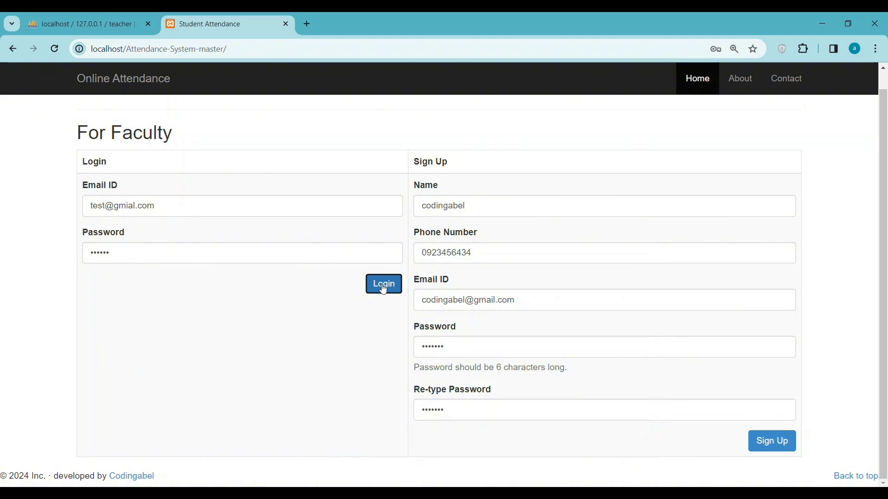
pyautogui.click(54, 47)
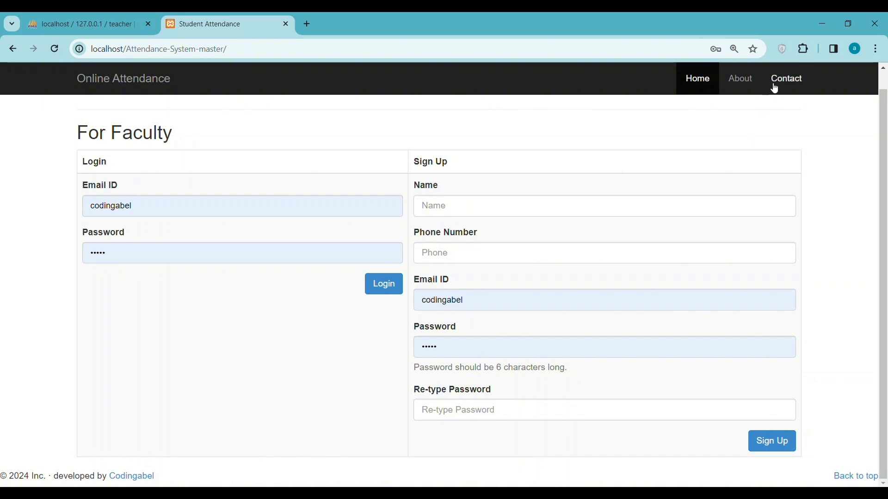
pyautogui.click(746, 81)
pyautogui.click(787, 81)
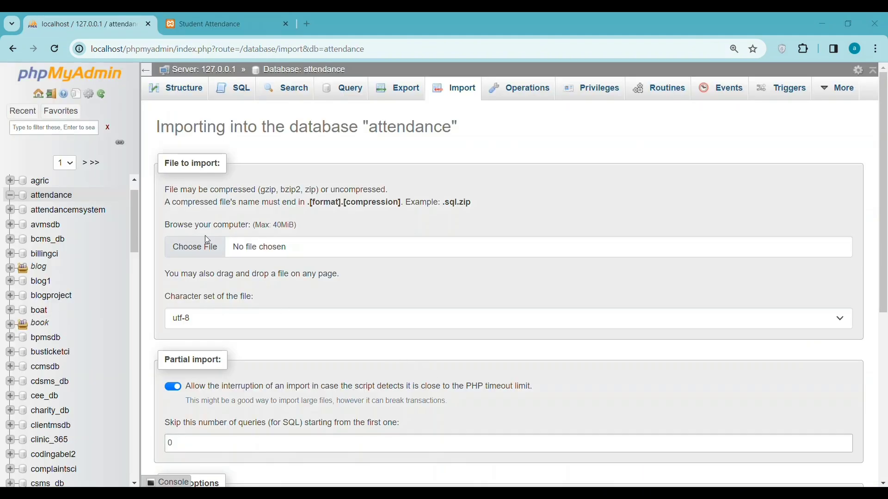
# Choose attendance.sql on the Import tab and import it into the attendance database.
pyautogui.click(195, 247)
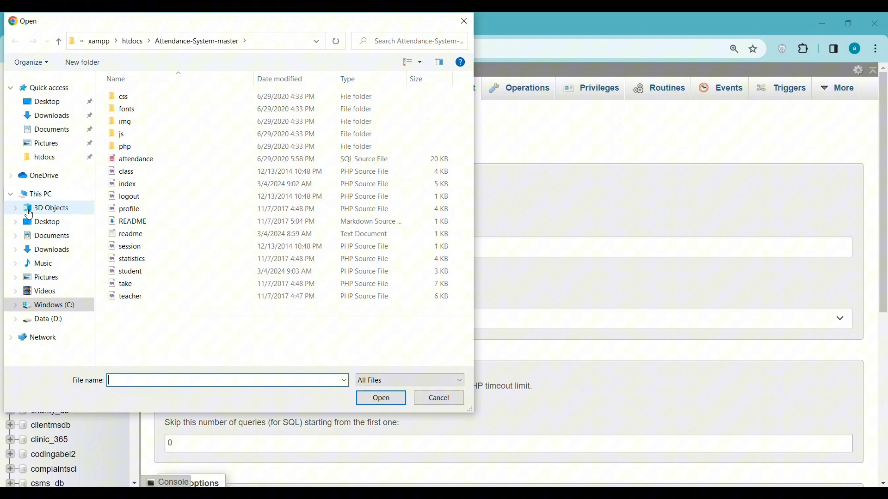
pyautogui.click(131, 159)
pyautogui.click(382, 399)
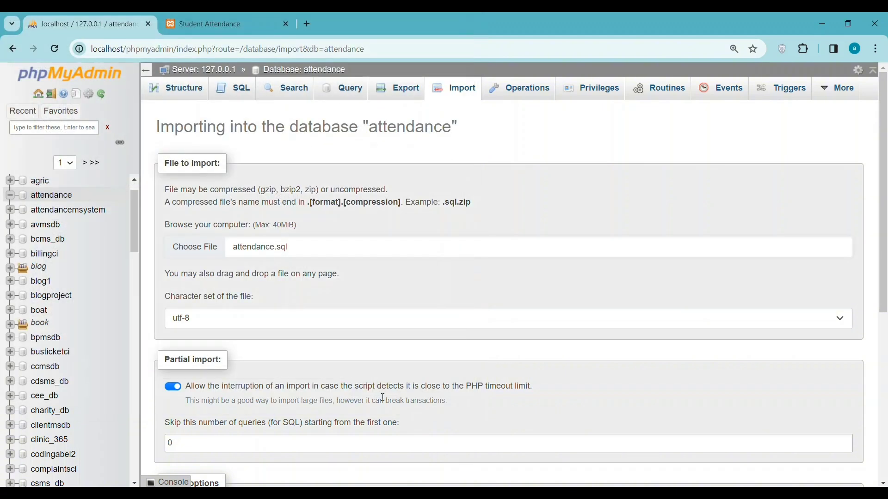
pyautogui.scroll(-6, 540, 344)
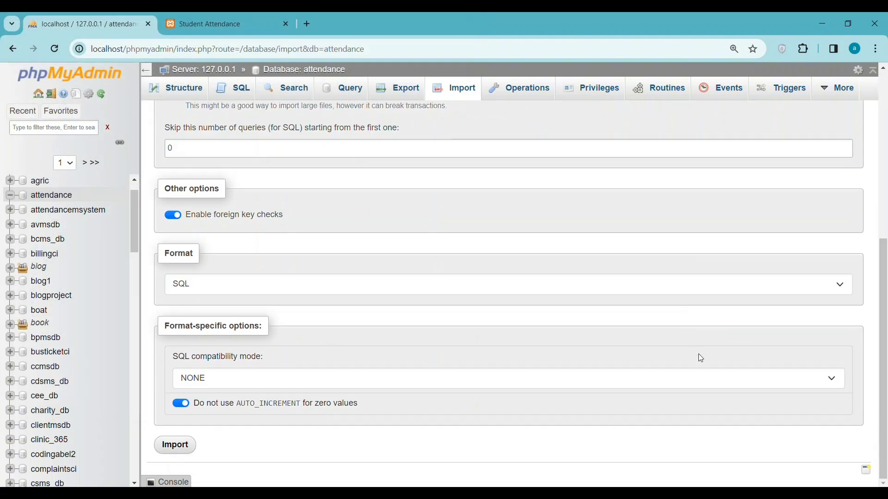
pyautogui.click(177, 447)
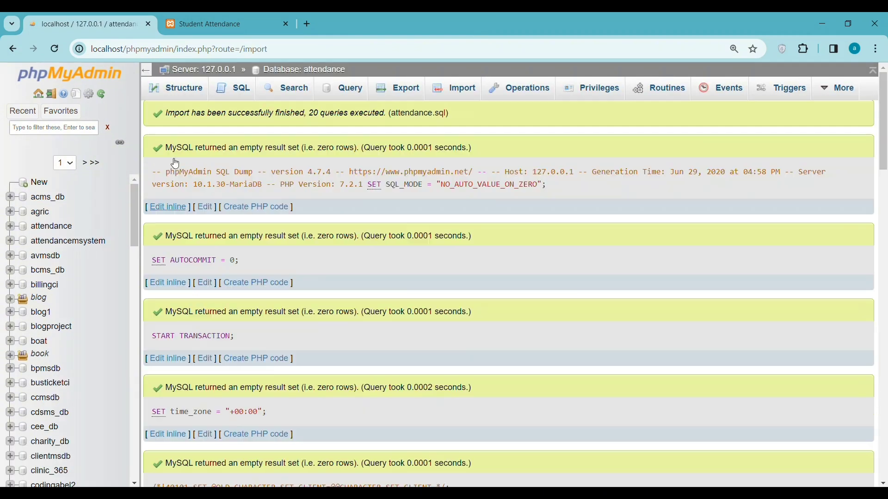
# Enter 'attendance123' as the sign-up name and fill in a phone number.
pyautogui.click(211, 26)
pyautogui.click(55, 48)
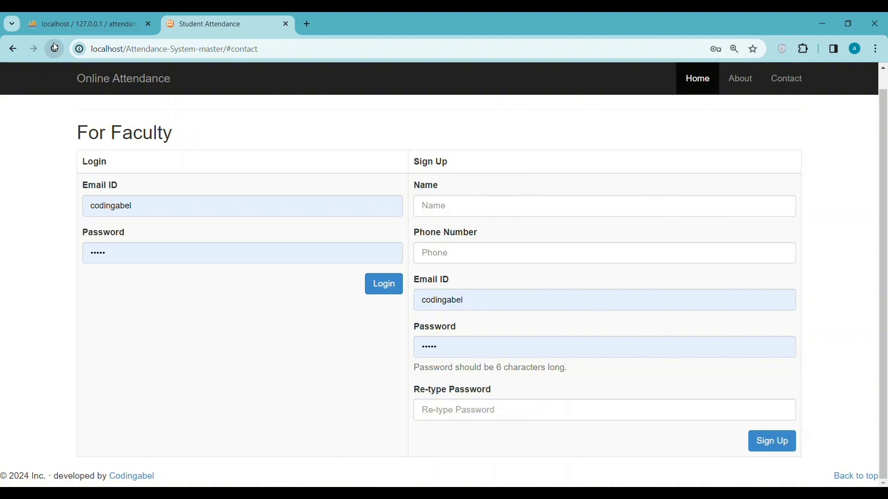
pyautogui.click(461, 205)
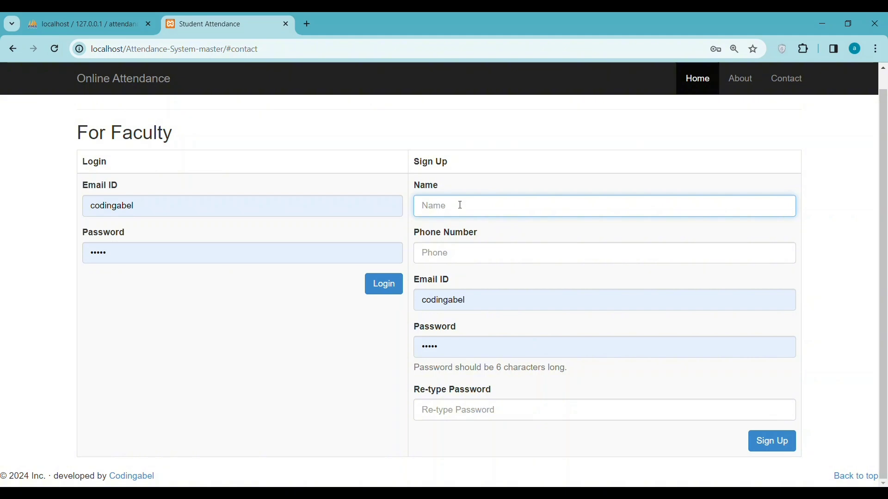
pyautogui.write('c')
pyautogui.hotkey('ctrl', 'a')
pyautogui.hotkey('ctrl', 'v')
pyautogui.write('123')
pyautogui.click(471, 256)
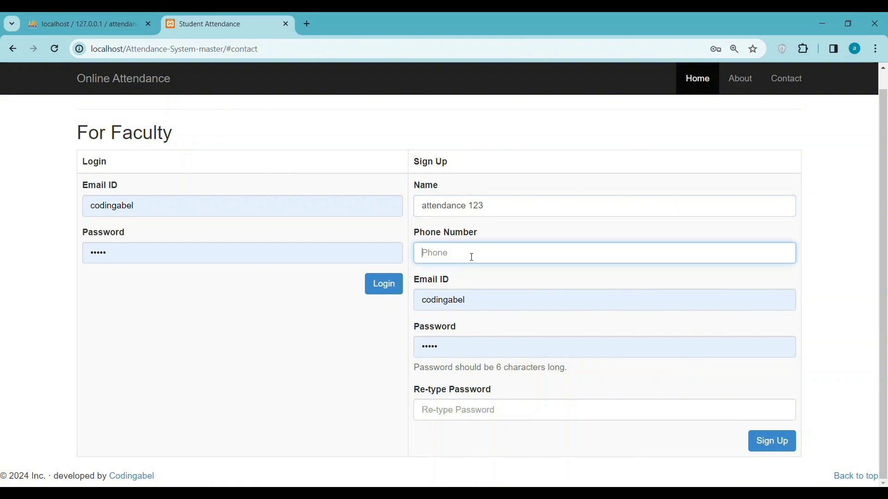
# Fill in the sign-up password and re-type password fields, then submit the form.
pyautogui.doubleClick(460, 349)
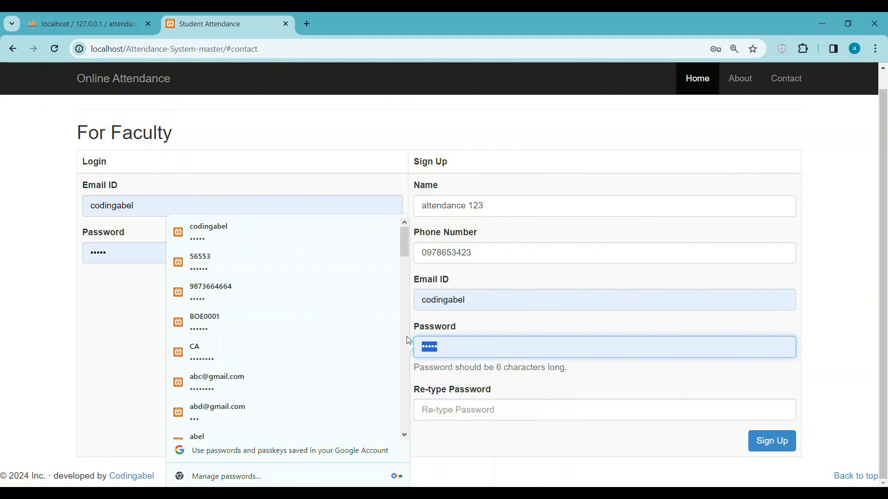
pyautogui.write('123')
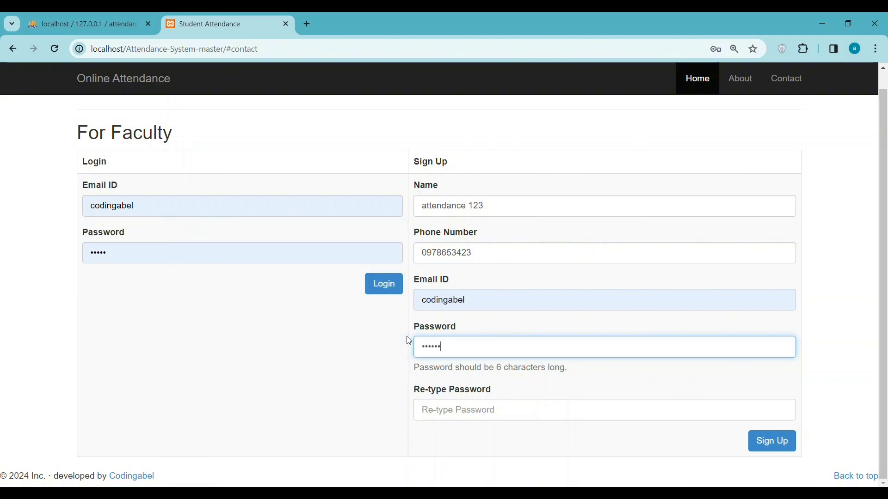
pyautogui.click(471, 409)
pyautogui.write('1234')
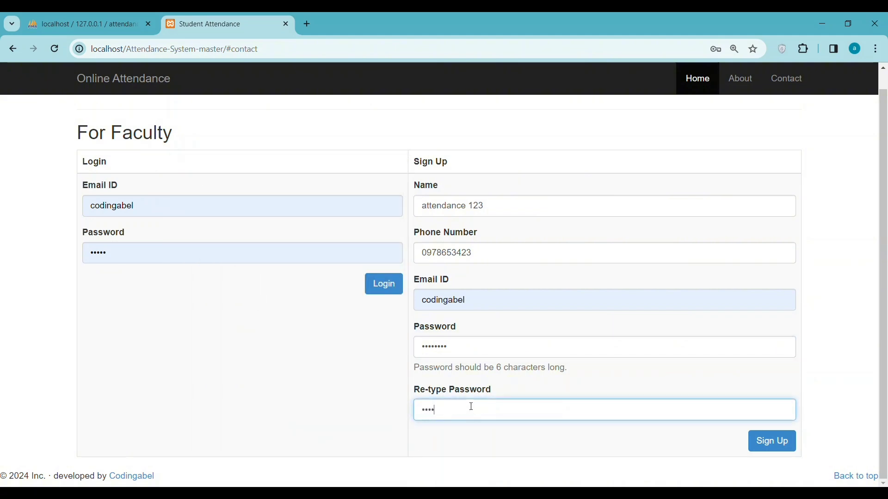
pyautogui.click(769, 440)
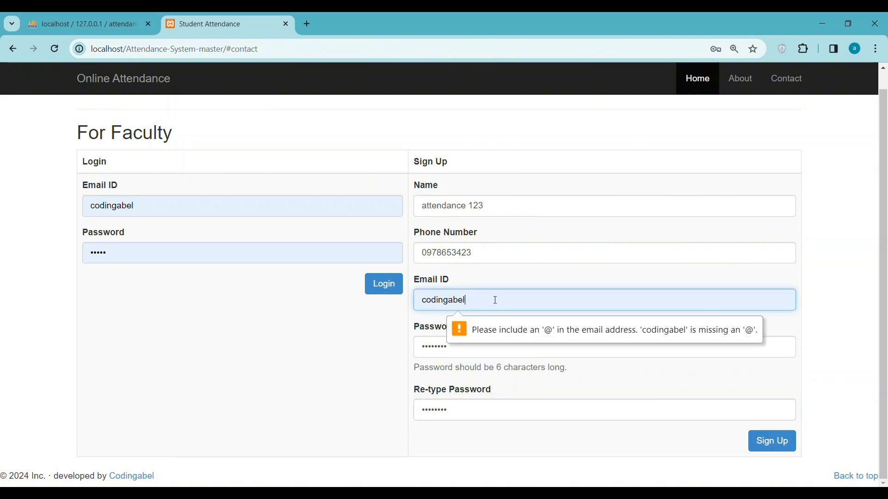
pyautogui.write('@')
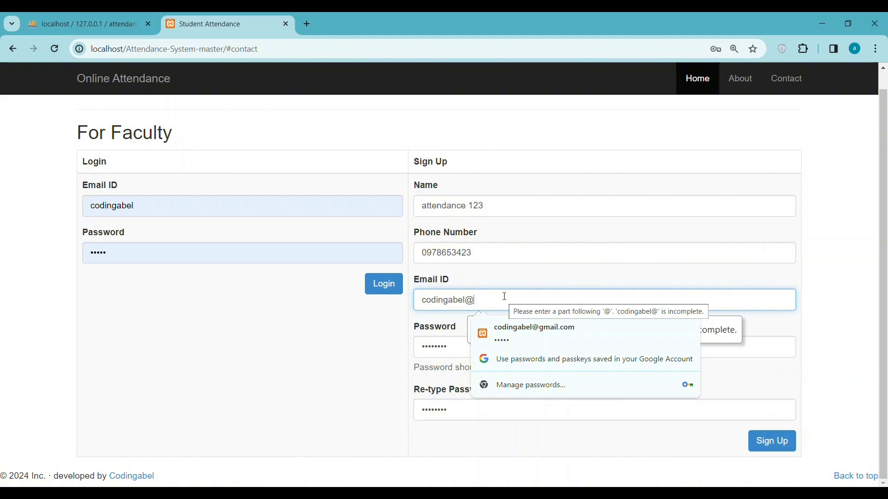
pyautogui.write('g')
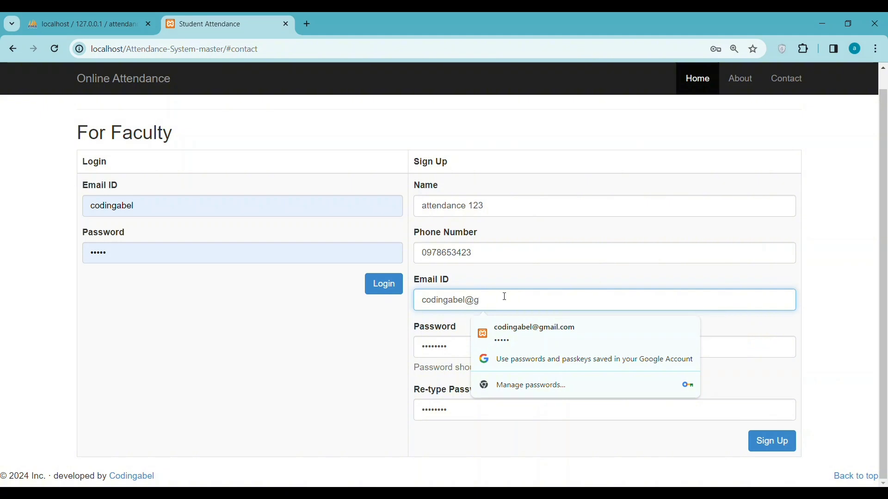
pyautogui.write('mail.com')
pyautogui.click(655, 355)
pyautogui.click(764, 441)
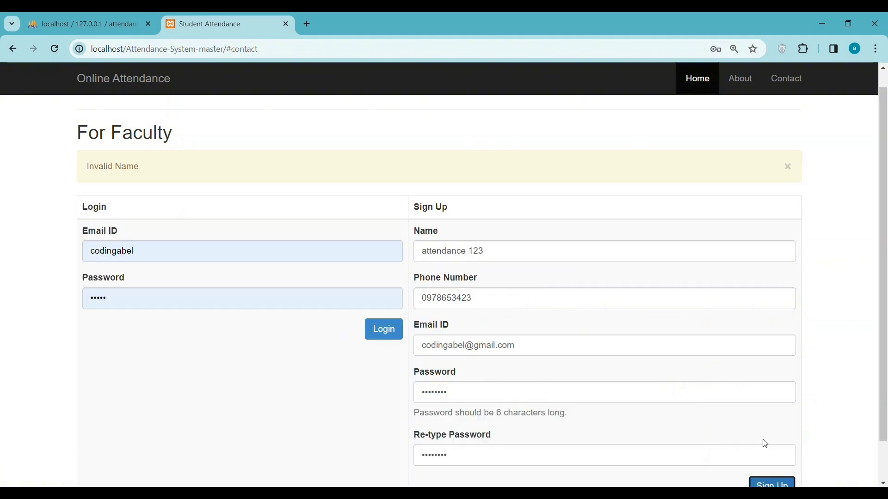
# Change the sign-up name from 'attendance123' to 'cp'.
pyautogui.doubleClick(477, 251)
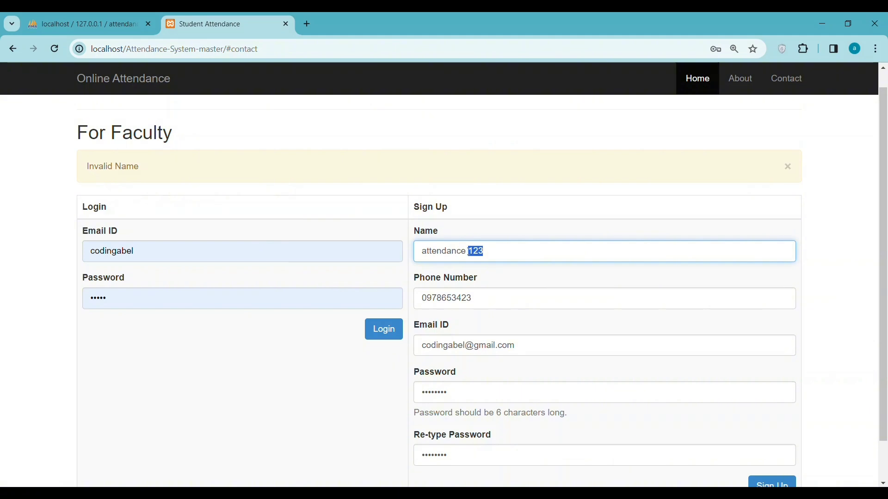
pyautogui.press('BackSpace')
pyautogui.moveTo(480, 250); pyautogui.dragTo(365, 243)
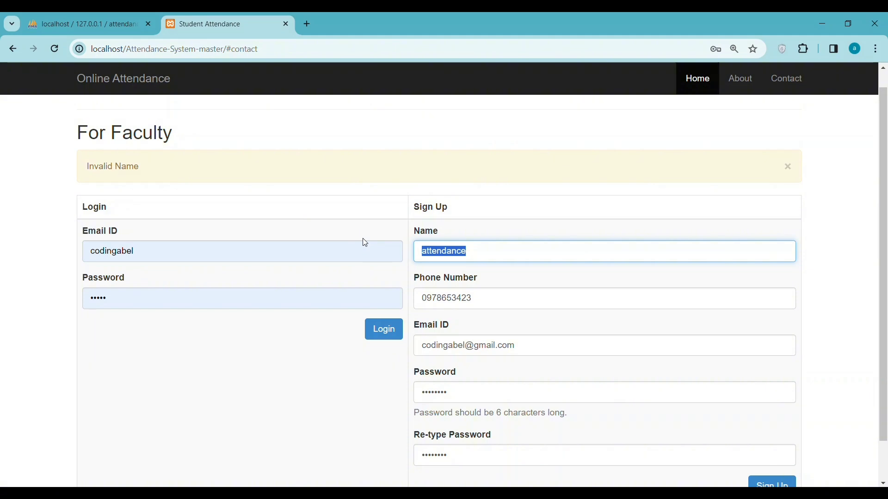
pyautogui.write('cp')
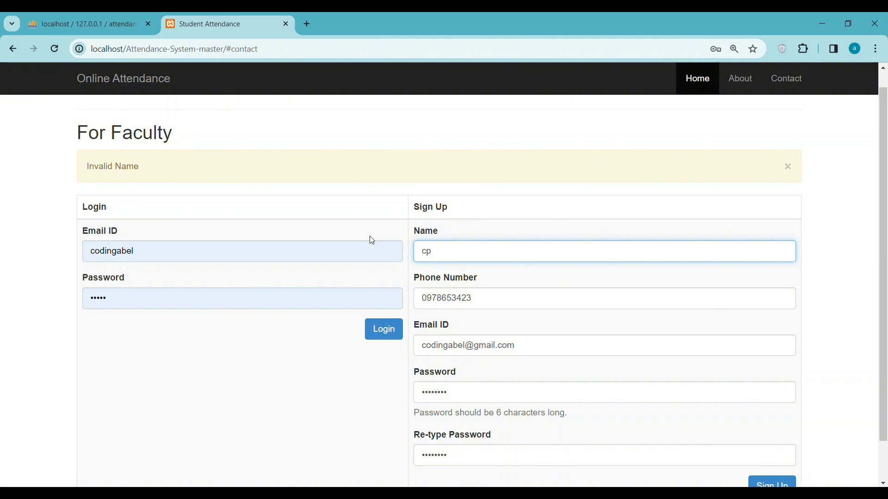
pyautogui.scroll(-1, 512, 248)
# Submit the sign-up with name cp and highlight the success message.
pyautogui.click(755, 447)
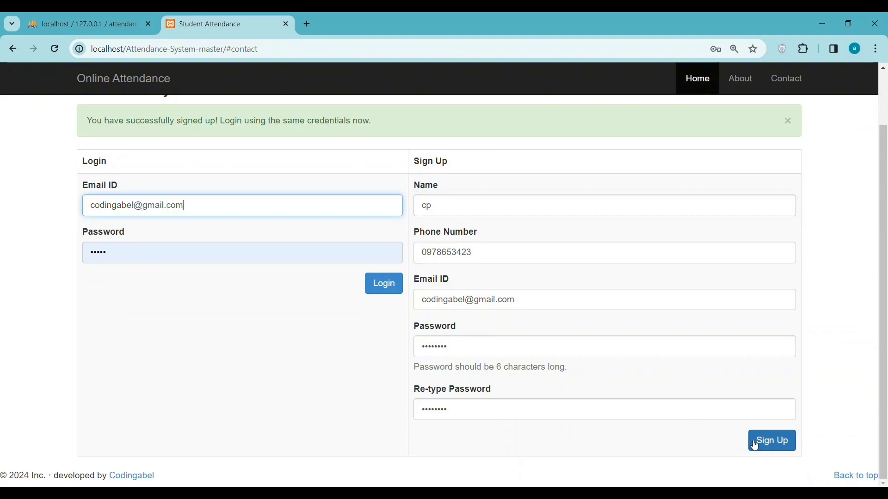
pyautogui.moveTo(92, 119); pyautogui.dragTo(321, 142)
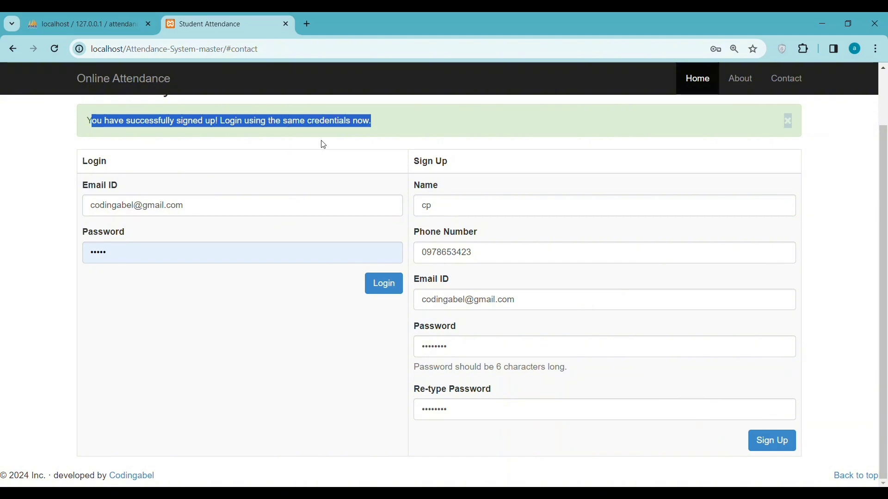
pyautogui.scroll(1, 266, 172)
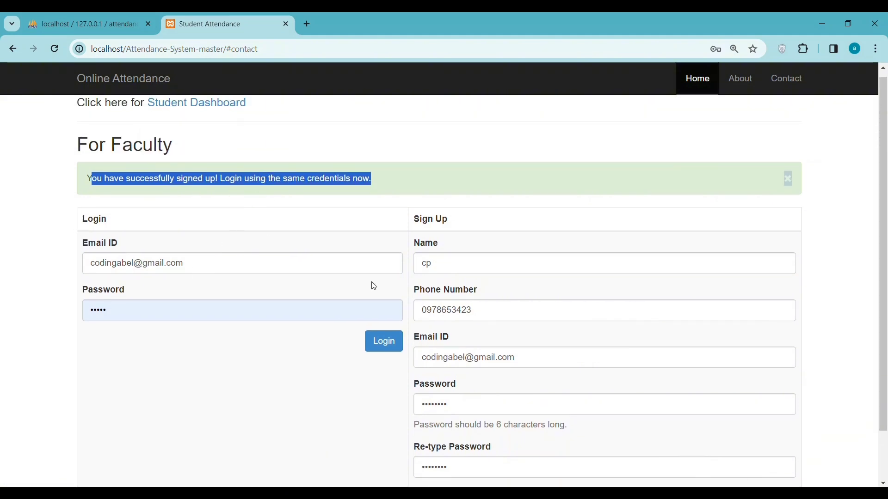
# Fill the login e-mail field with the newly signed-up account's address.
pyautogui.click(426, 353)
pyautogui.doubleClick(432, 357)
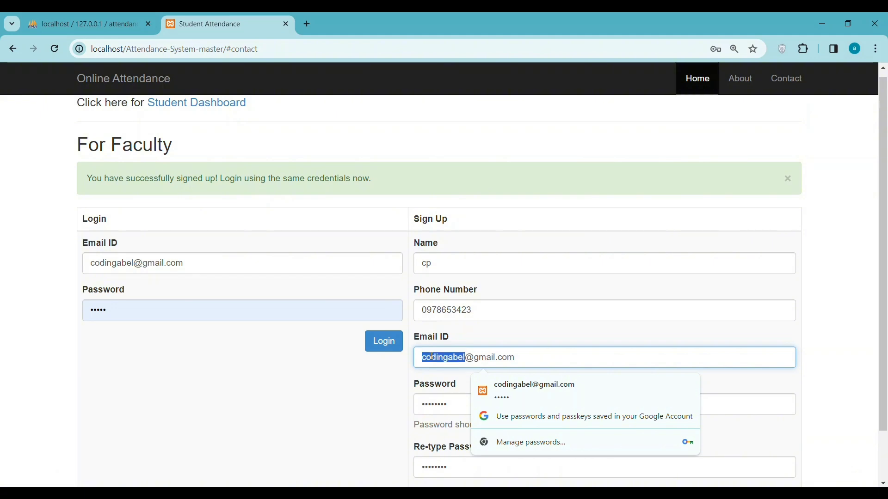
pyautogui.tripleClick(430, 352)
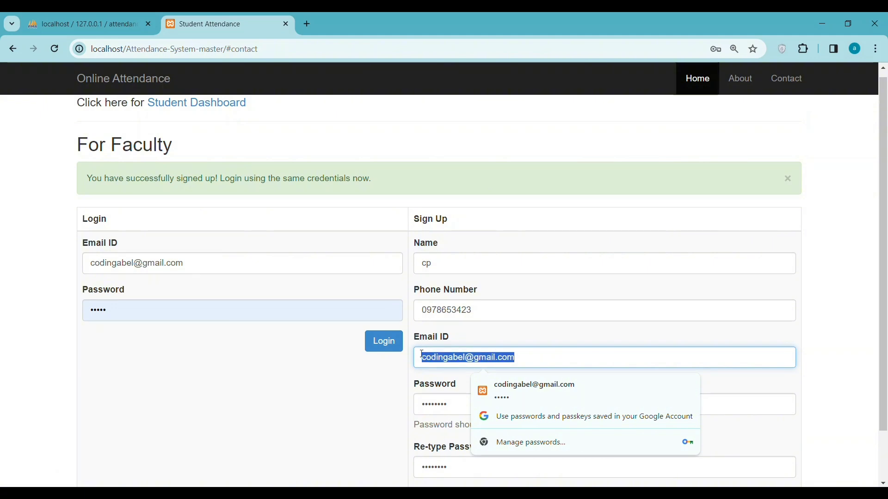
pyautogui.click(342, 396)
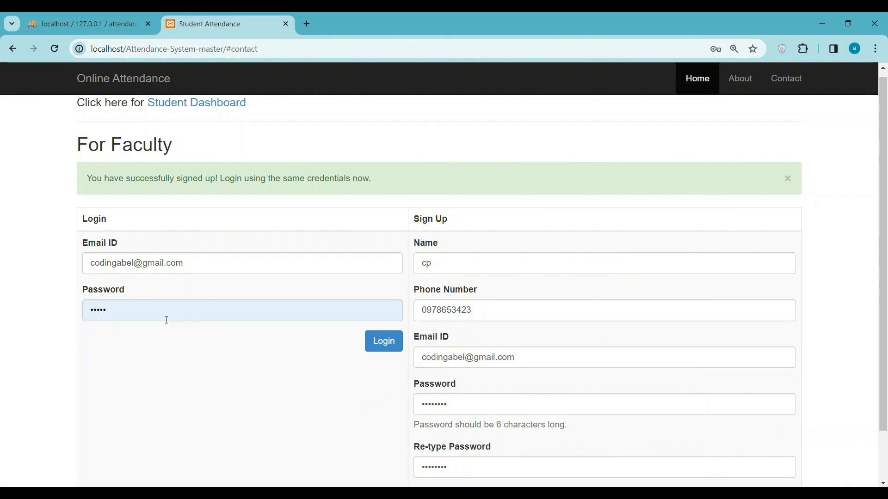
pyautogui.moveTo(187, 262); pyautogui.dragTo(2, 254)
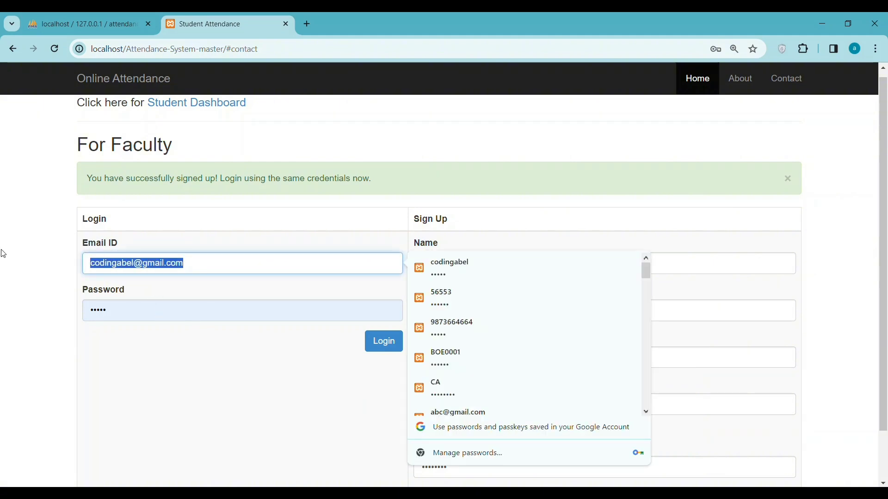
pyautogui.press('Right')
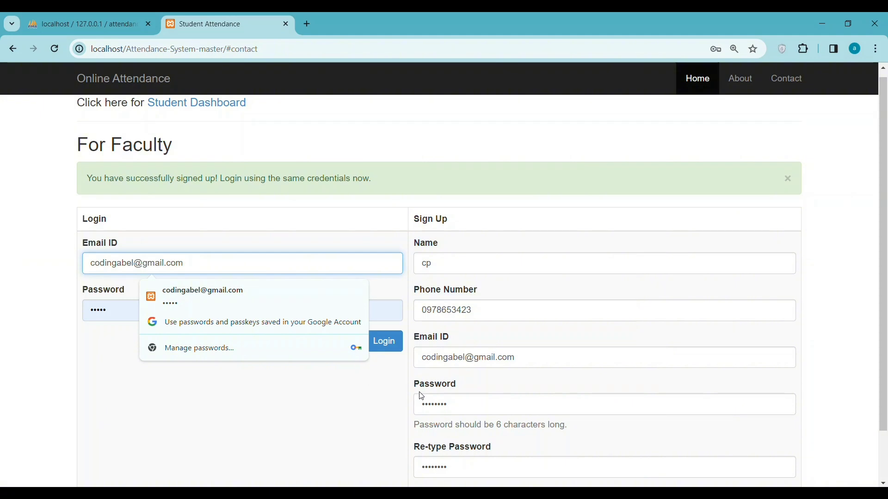
# Replace the login password with a freshly typed password.
pyautogui.click(453, 404)
pyautogui.doubleClick(451, 401)
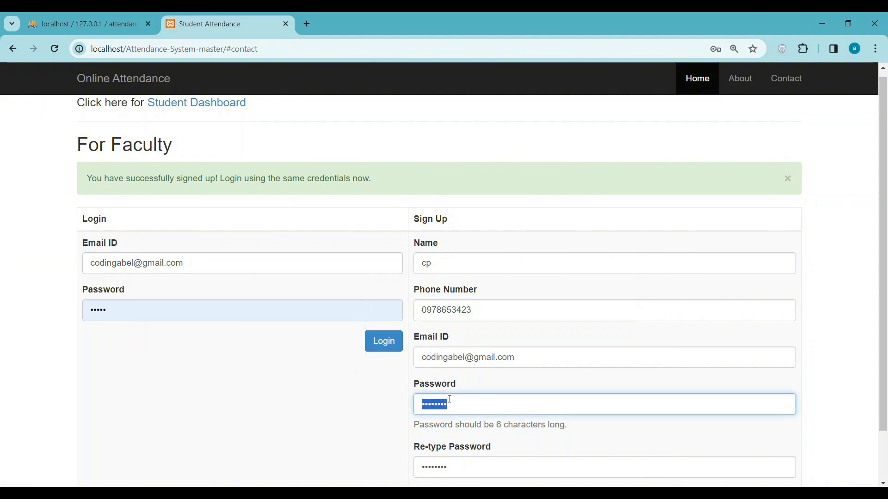
pyautogui.click(116, 319)
pyautogui.doubleClick(116, 319)
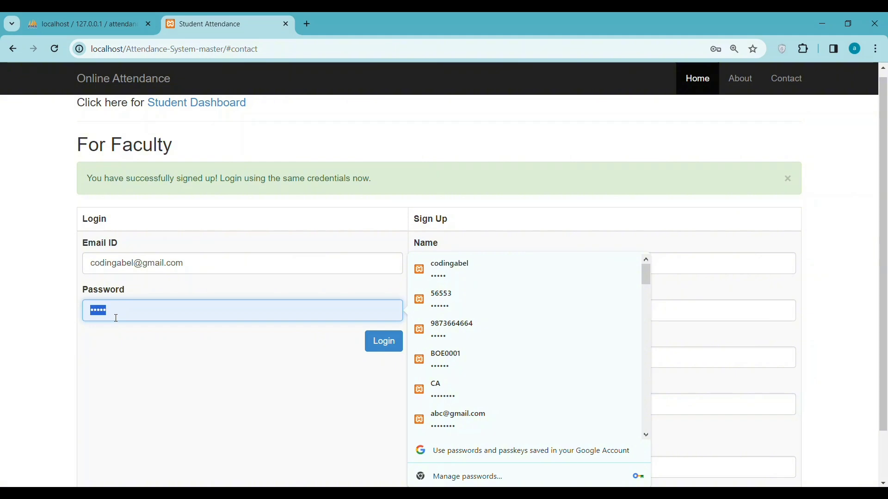
pyautogui.hotkey('ctrl', 'v')
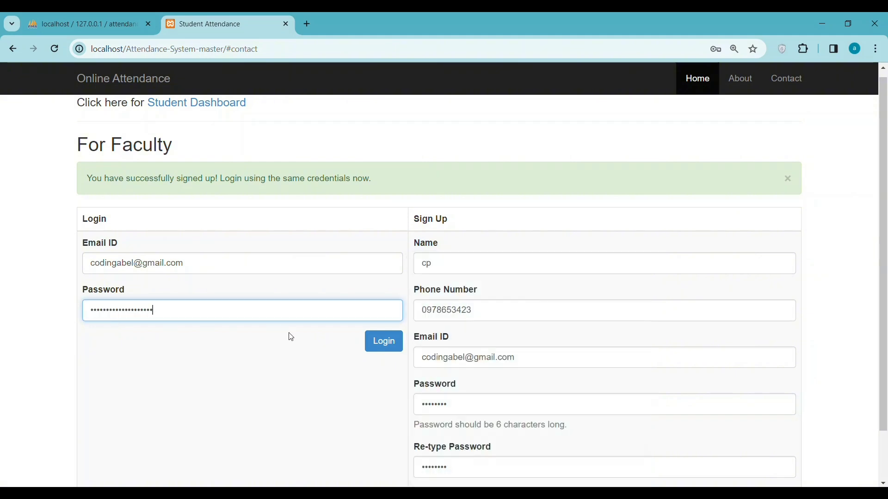
pyautogui.hotkey('ctrl', 'a')
pyautogui.press('End')
pyautogui.hotkey('ctrl', 'a')
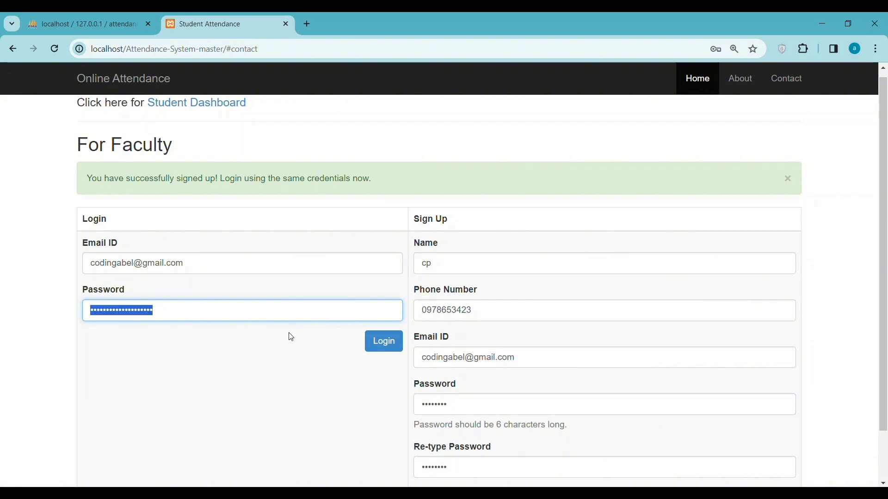
pyautogui.write('12345')
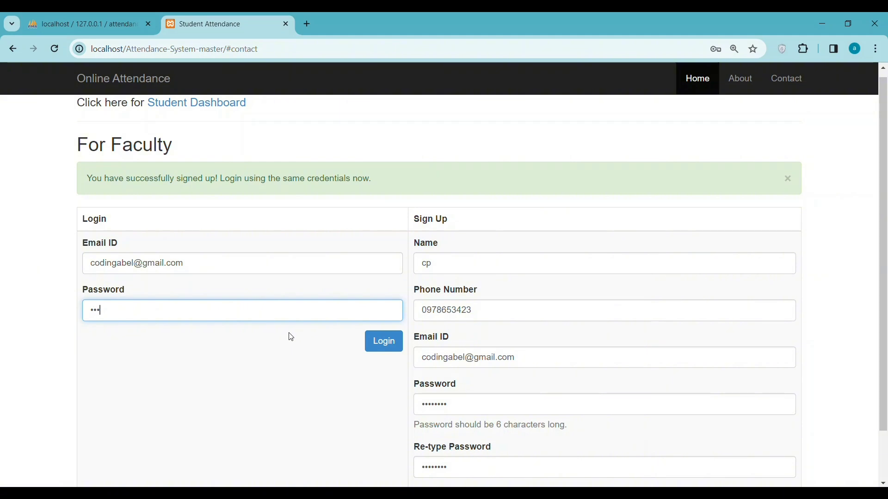
pyautogui.write('678')
# Log in as cp, update Chrome's saved password, and highlight the welcome and no-class messages.
pyautogui.click(385, 344)
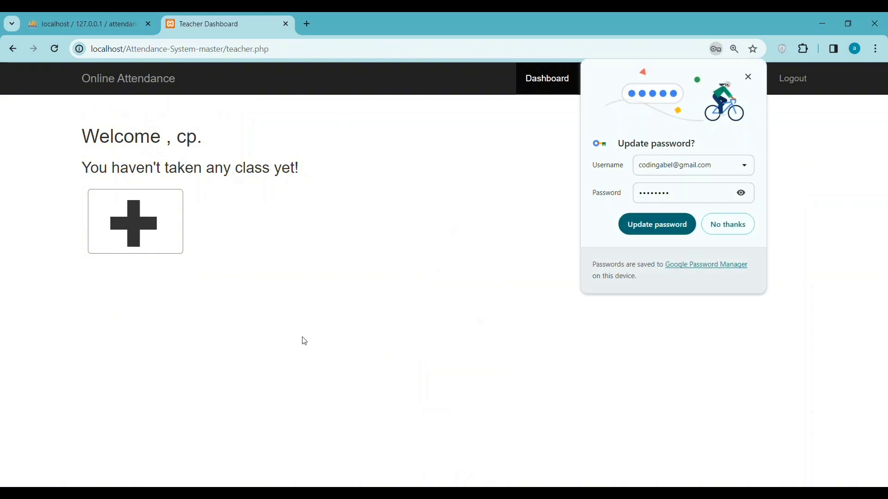
pyautogui.click(740, 198)
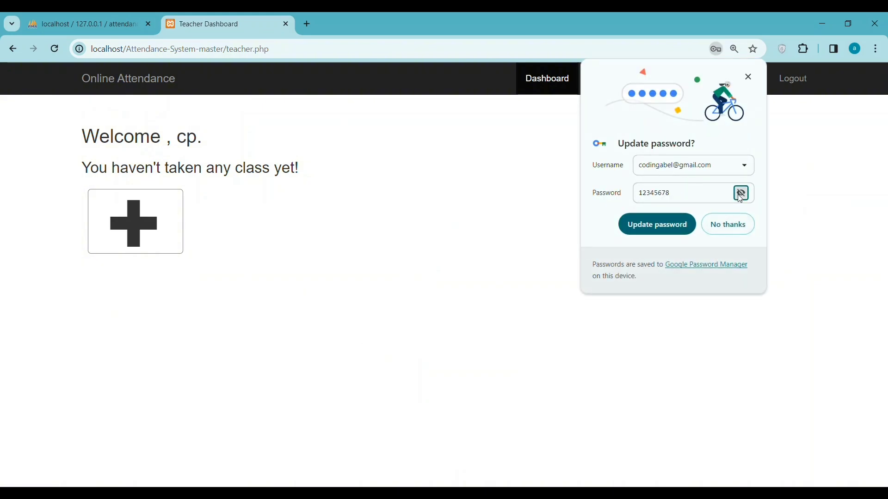
pyautogui.moveTo(698, 194); pyautogui.dragTo(633, 193)
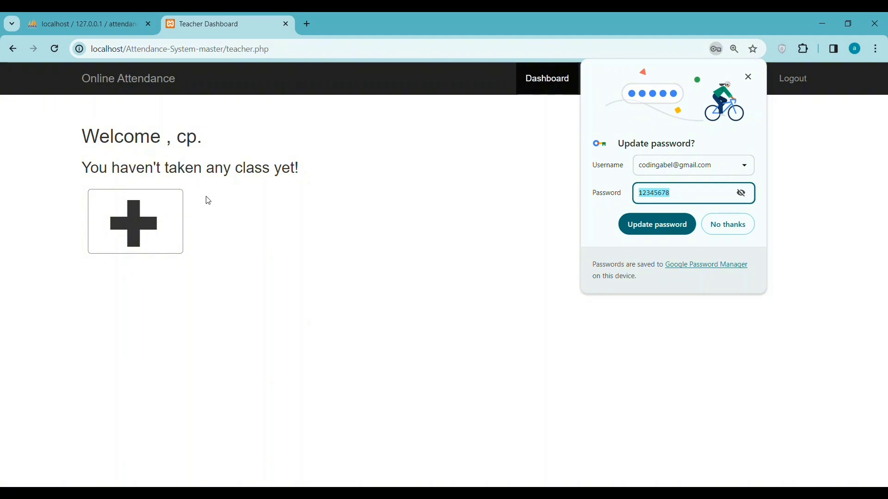
pyautogui.click(664, 226)
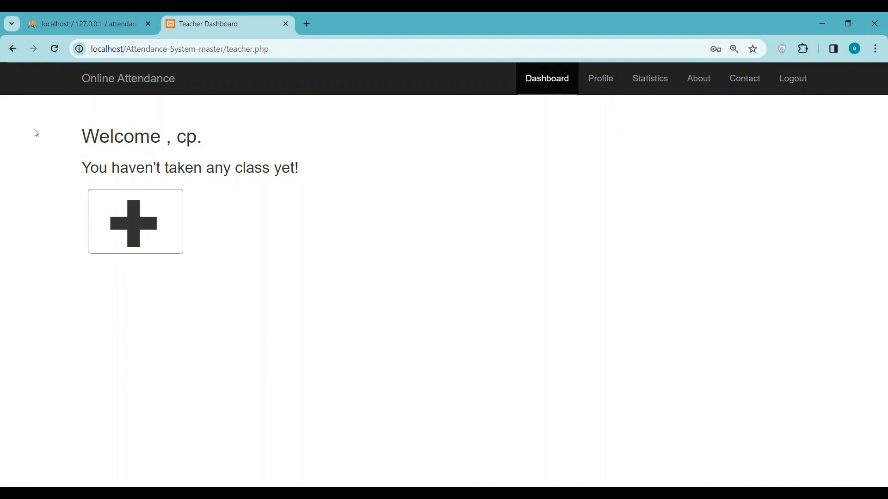
pyautogui.moveTo(83, 139); pyautogui.dragTo(206, 143)
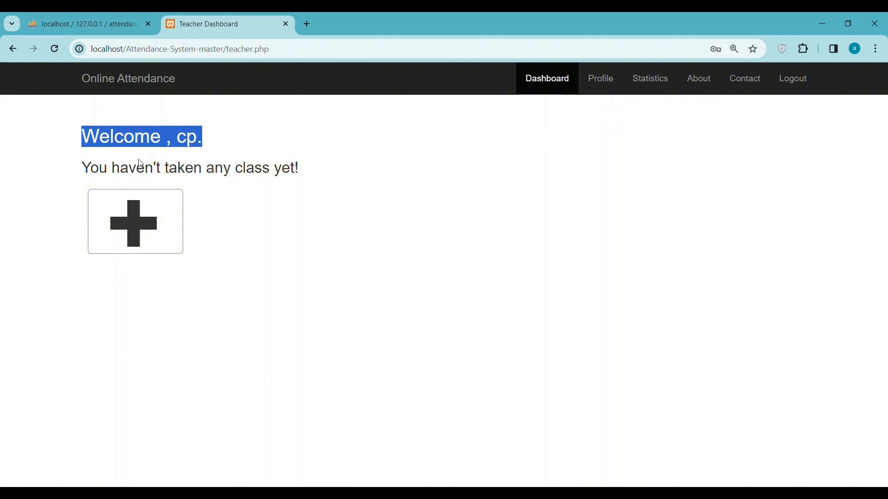
pyautogui.moveTo(73, 168); pyautogui.dragTo(312, 167)
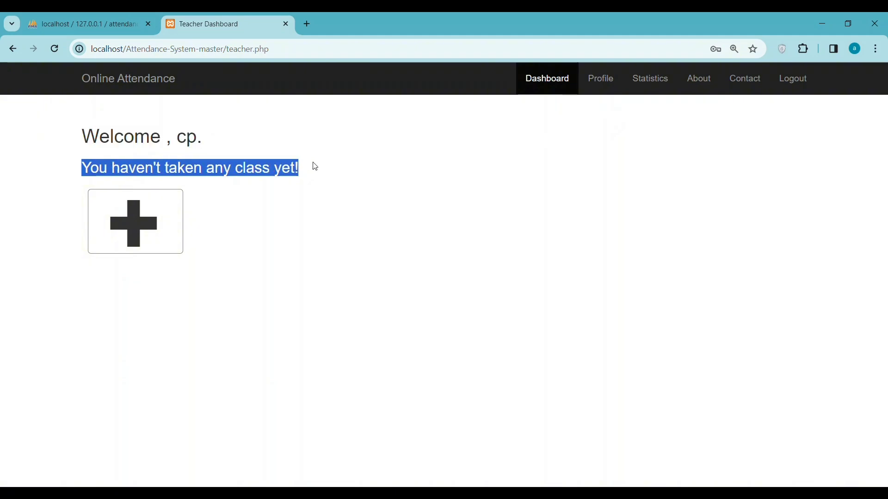
# Start a new class with year 2024 and course code 'cosc 101'.
pyautogui.click(131, 235)
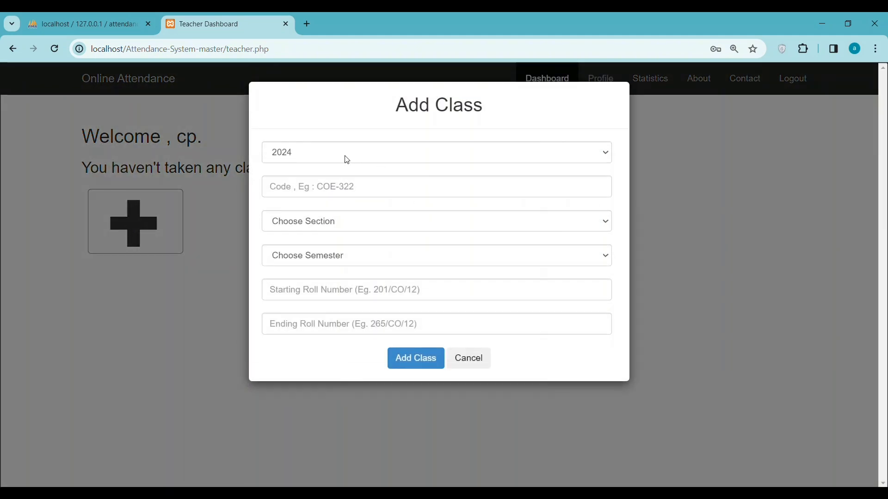
pyautogui.click(347, 159)
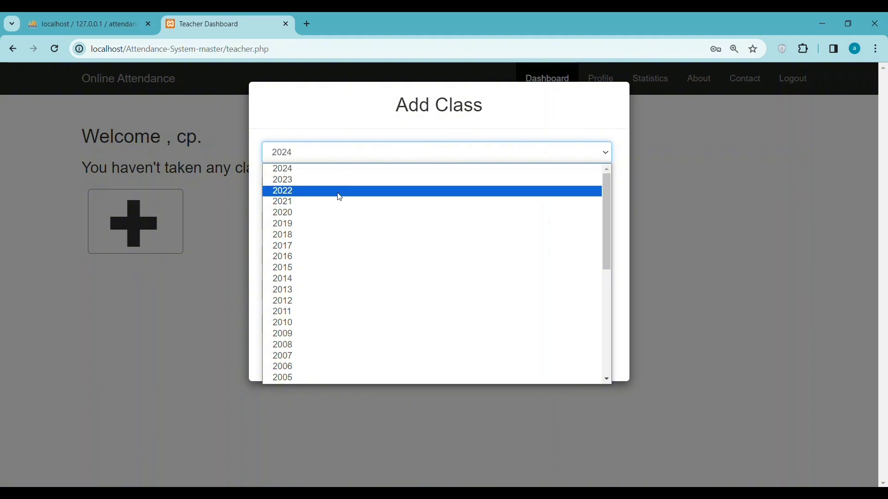
pyautogui.scroll(-5, 328, 271)
pyautogui.scroll(5, 327, 271)
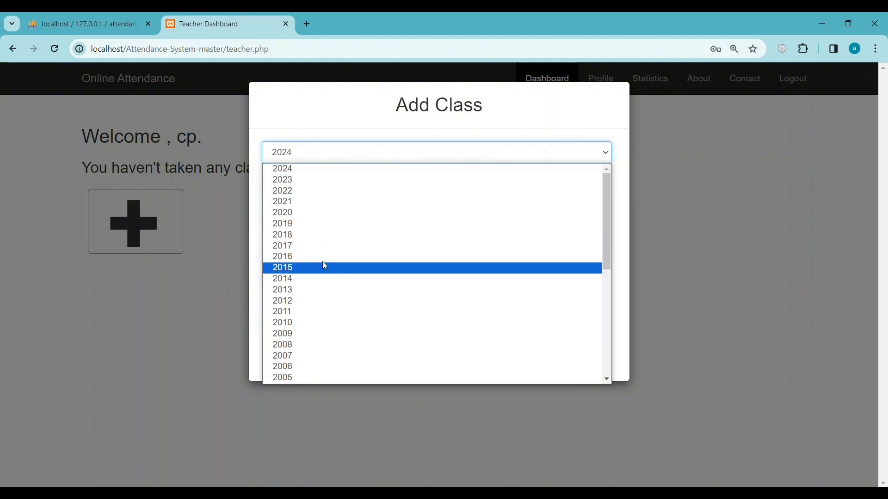
pyautogui.click(279, 170)
pyautogui.click(284, 188)
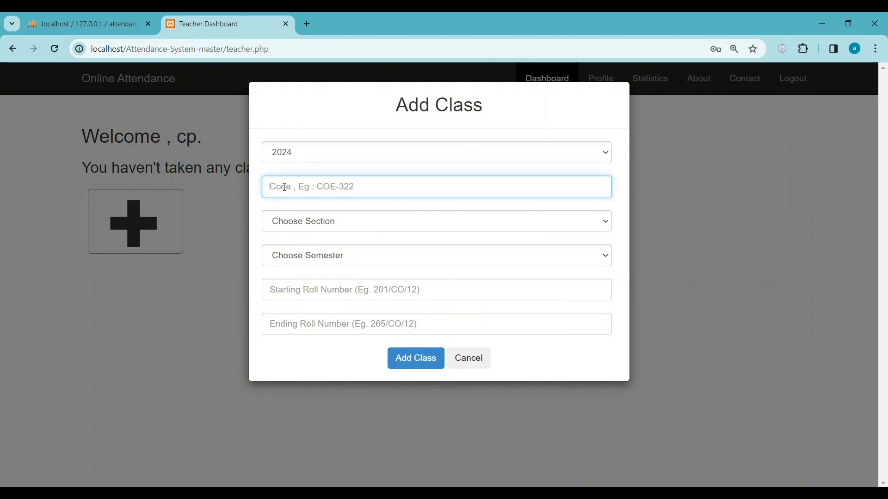
pyautogui.write('cosc 101')
# Set the class section to 2 and semester to 3.
pyautogui.click(310, 224)
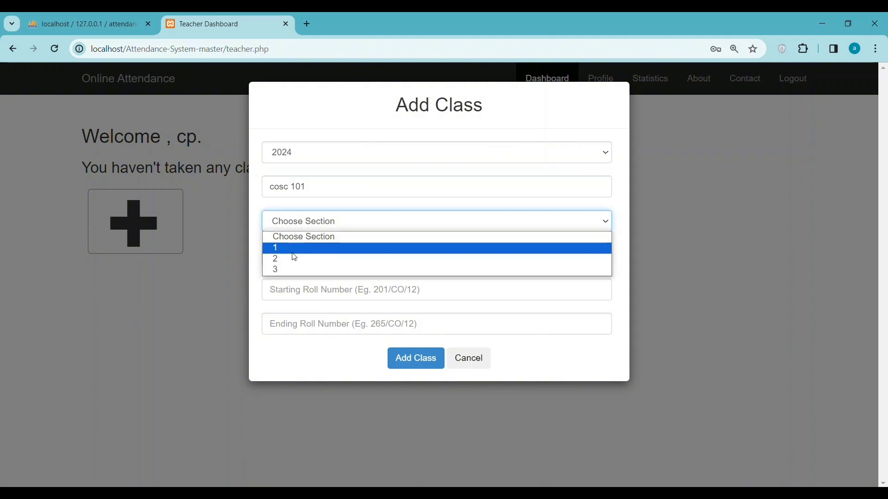
pyautogui.click(291, 259)
pyautogui.click(305, 258)
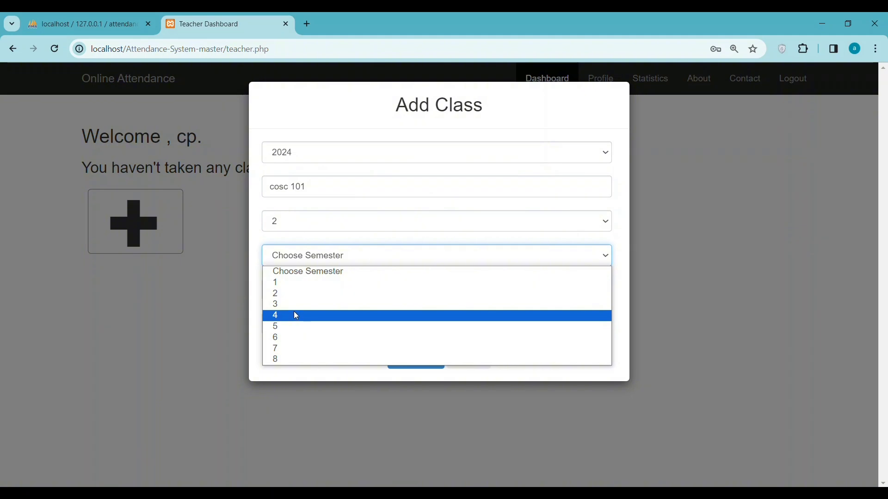
pyautogui.click(293, 315)
pyautogui.click(304, 290)
pyautogui.click(304, 258)
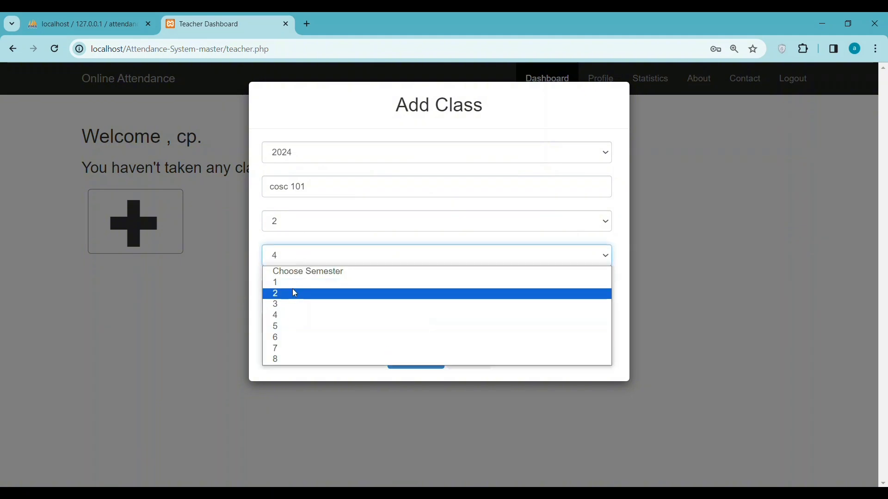
pyautogui.click(289, 301)
# Enter roll numbers 101/24 to 201/24 and submit the class.
pyautogui.click(310, 293)
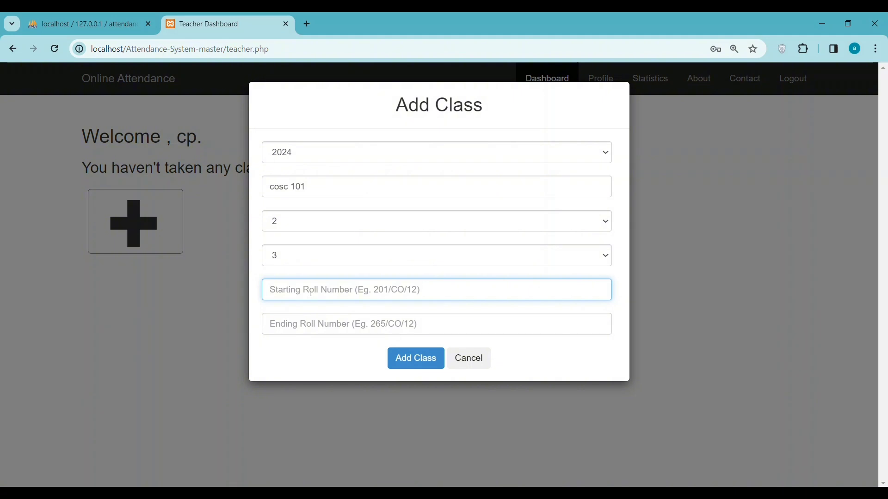
pyautogui.write('10')
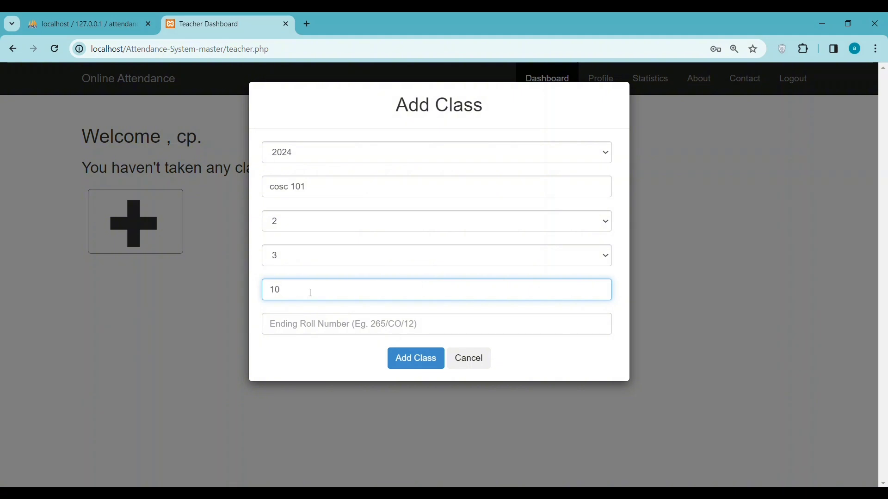
pyautogui.write('1/')
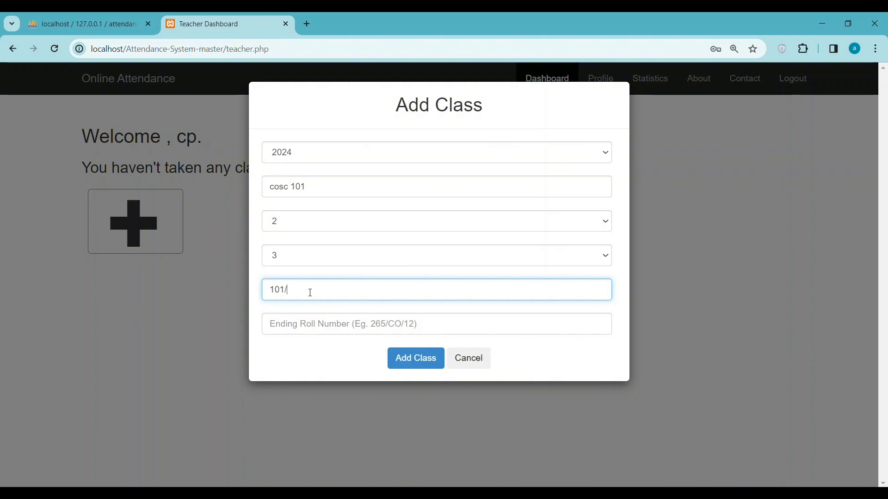
pyautogui.write('24')
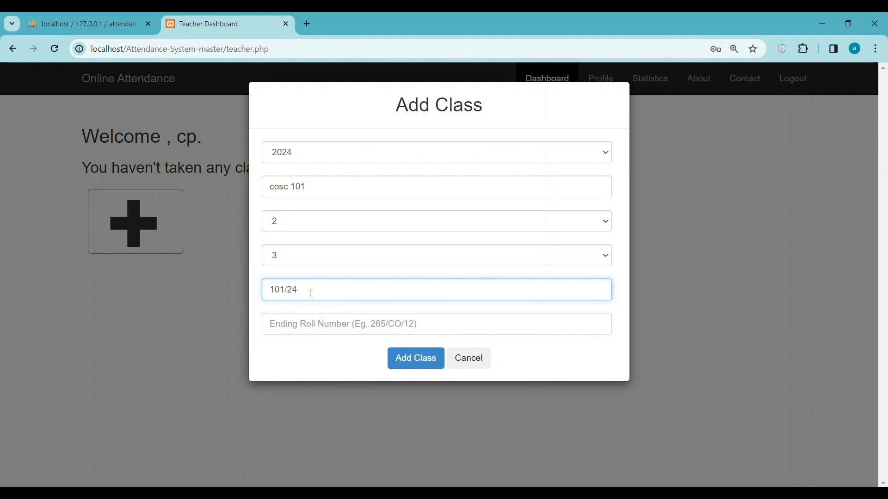
pyautogui.click(310, 318)
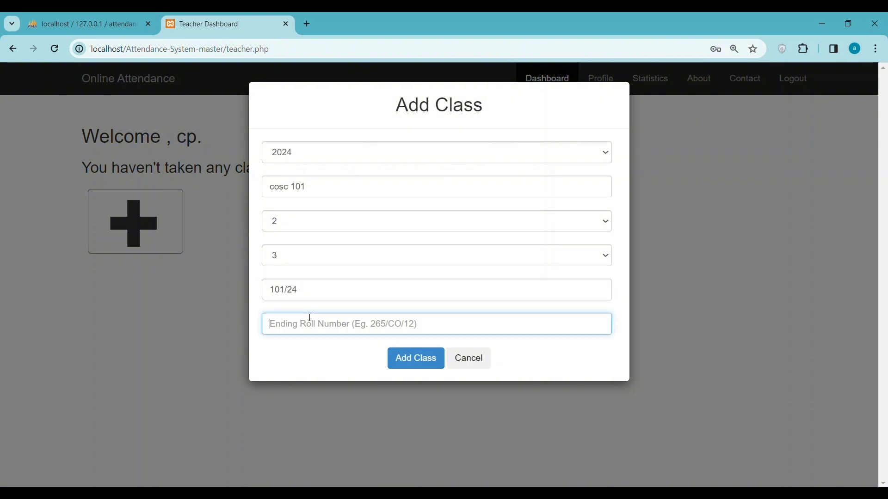
pyautogui.write('201')
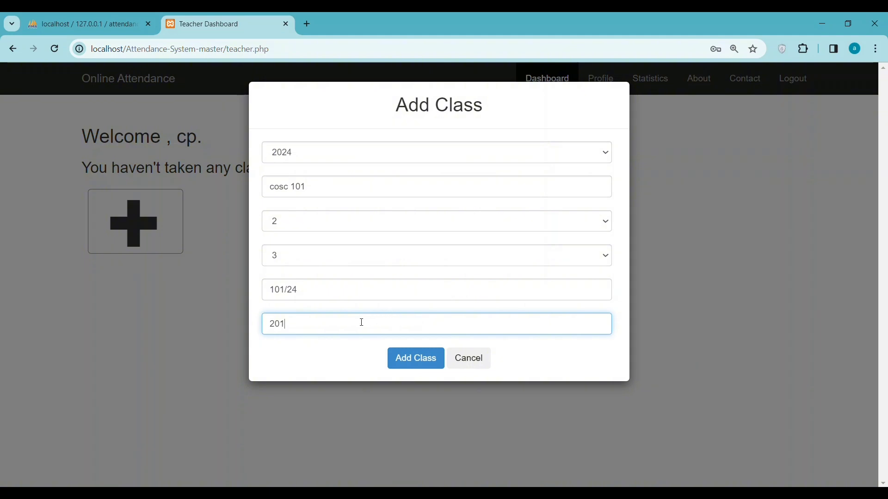
pyautogui.write('/24')
pyautogui.click(426, 365)
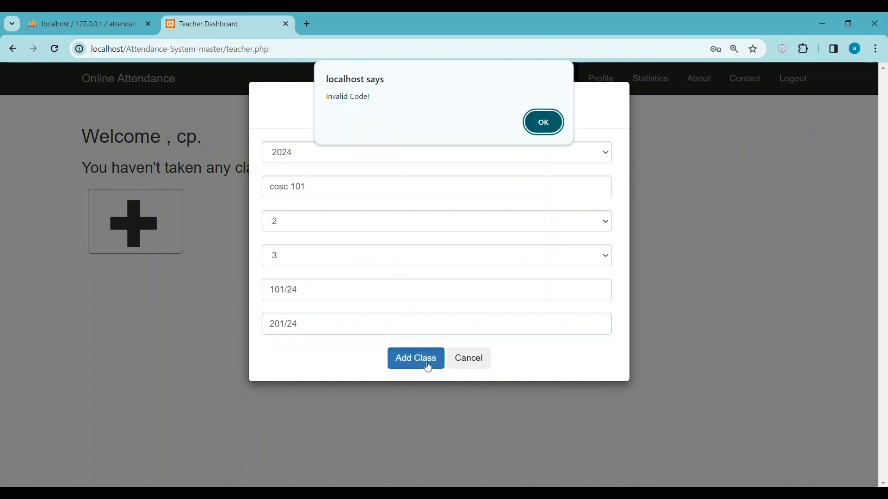
# Change the roll numbers to 291/cosc/24 through 391/cosc/24 and resubmit the class.
pyautogui.click(545, 126)
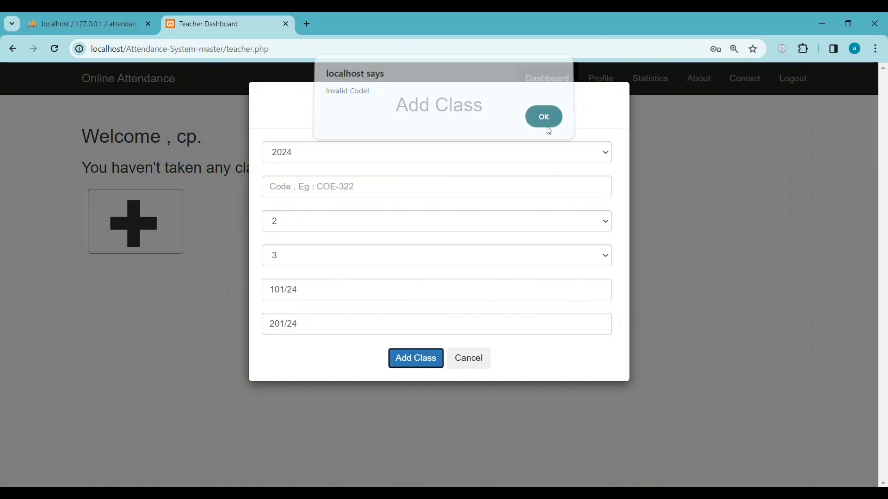
pyautogui.click(317, 289)
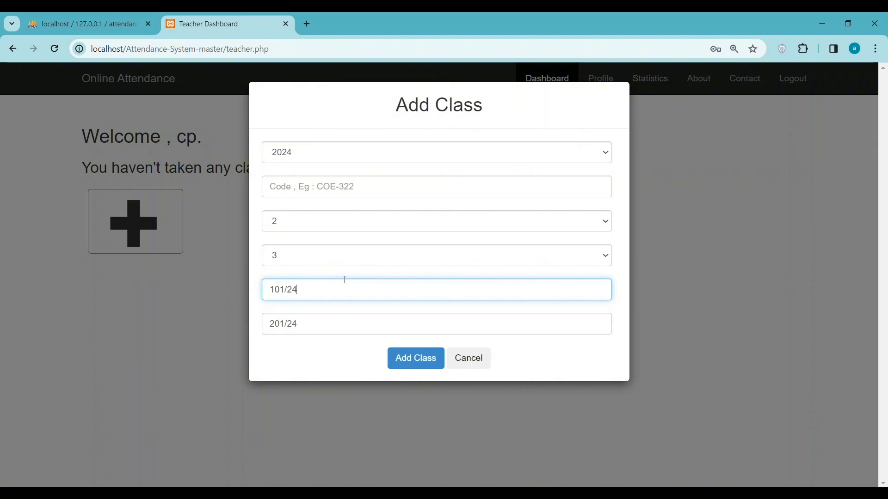
pyautogui.write('--')
pyautogui.press('BackSpace')
pyautogui.press('BackSpace')
pyautogui.press('BackSpace')
pyautogui.press('BackSpace')
pyautogui.press('BackSpace')
pyautogui.press('BackSpace')
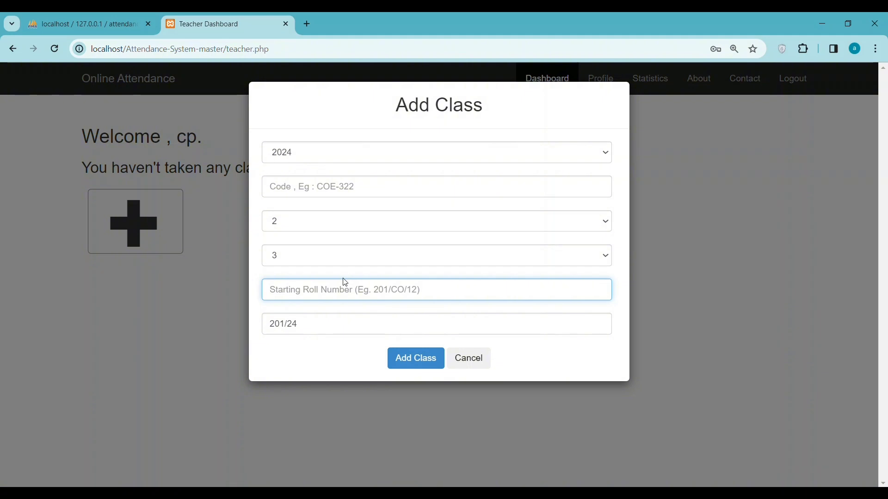
pyautogui.write('29')
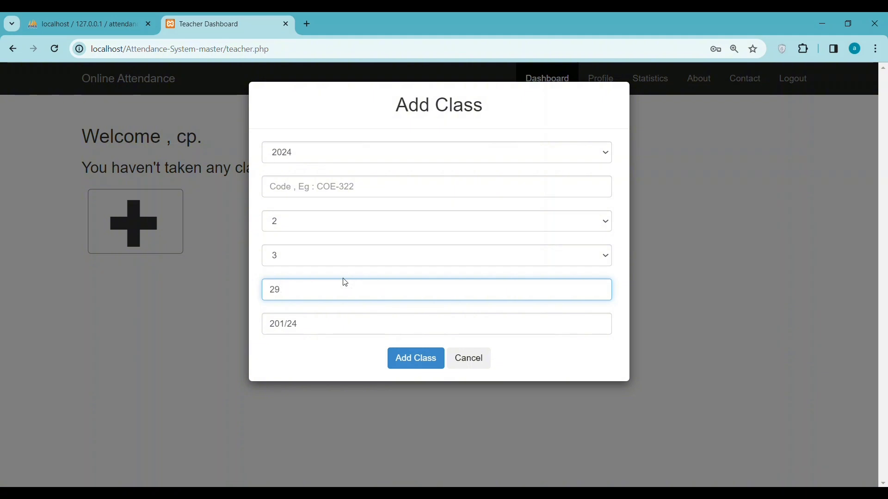
pyautogui.write('1/cosc/24')
pyautogui.hotkey('ctrl', 'a')
pyautogui.hotkey('ctrl', 'c')
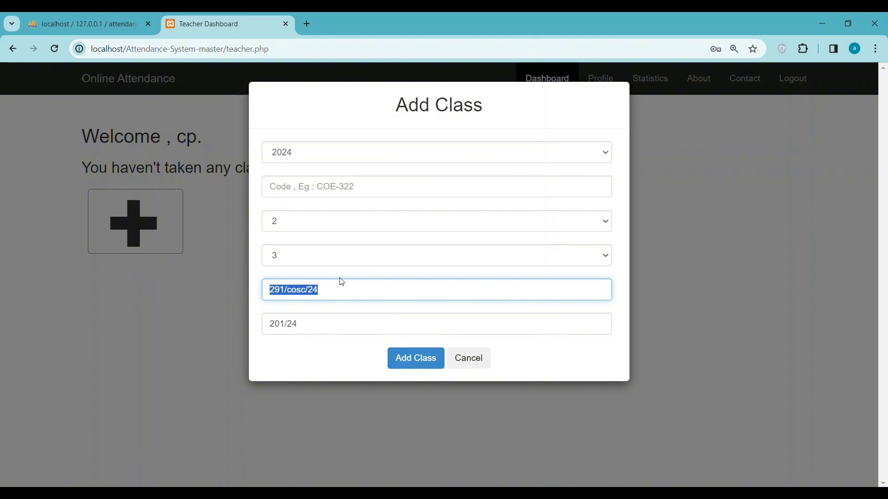
pyautogui.click(322, 320)
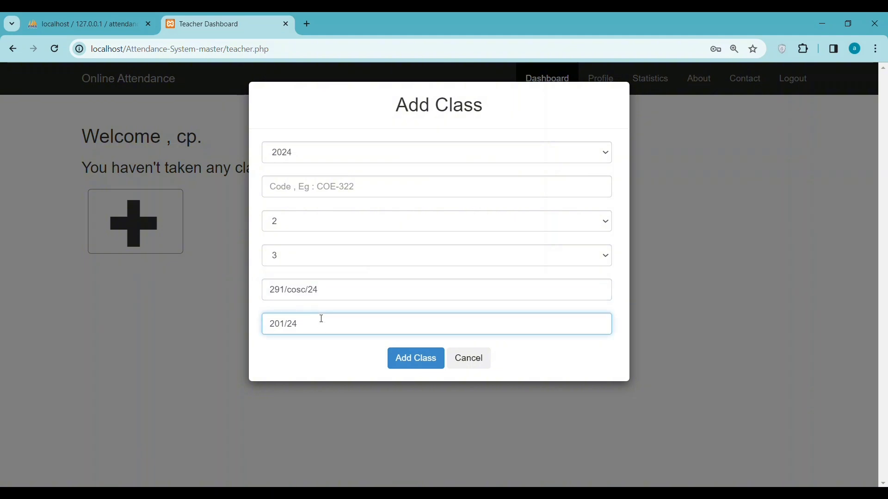
pyautogui.hotkey('ctrl', 'a')
pyautogui.hotkey('ctrl', 'v')
pyautogui.moveTo(276, 324); pyautogui.dragTo(270, 325)
pyautogui.write('3')
pyautogui.click(407, 359)
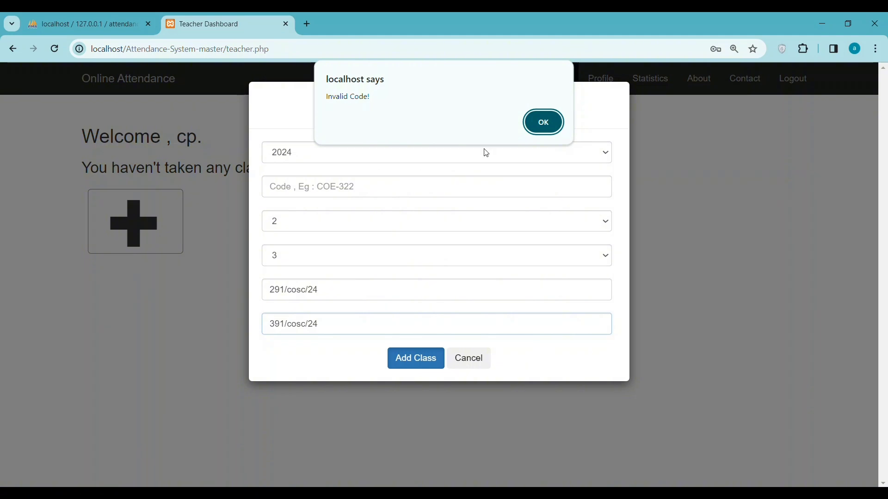
# Submit the class with code COSC-101 and dismiss the Invalid Code alert.
pyautogui.click(540, 121)
pyautogui.click(330, 190)
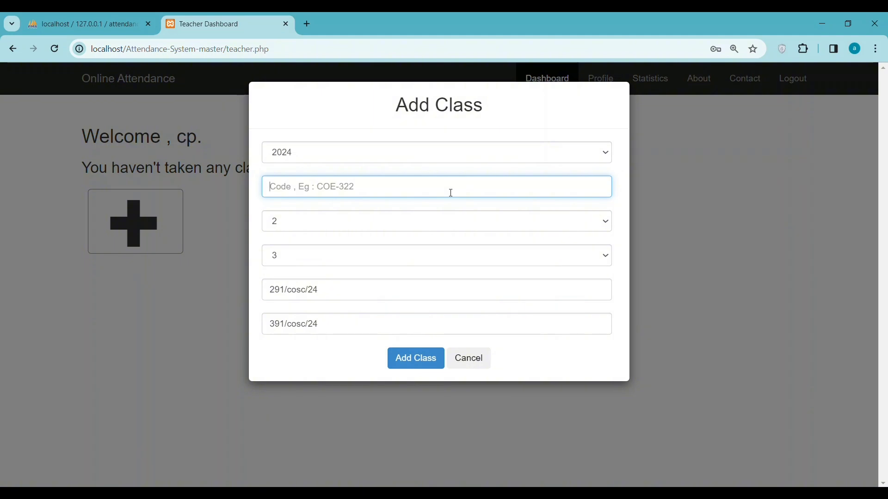
pyautogui.write('CO')
pyautogui.write('SC')
pyautogui.write('-')
pyautogui.write('-')
pyautogui.write('101')
pyautogui.click(416, 361)
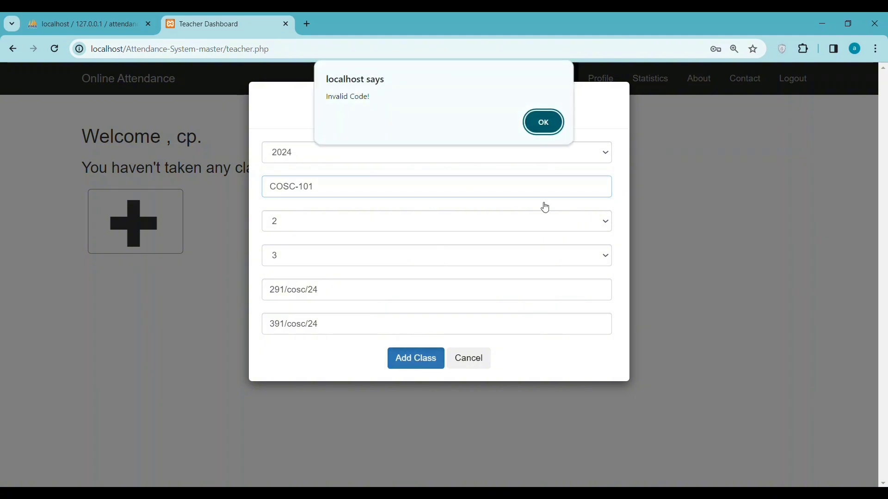
pyautogui.click(541, 124)
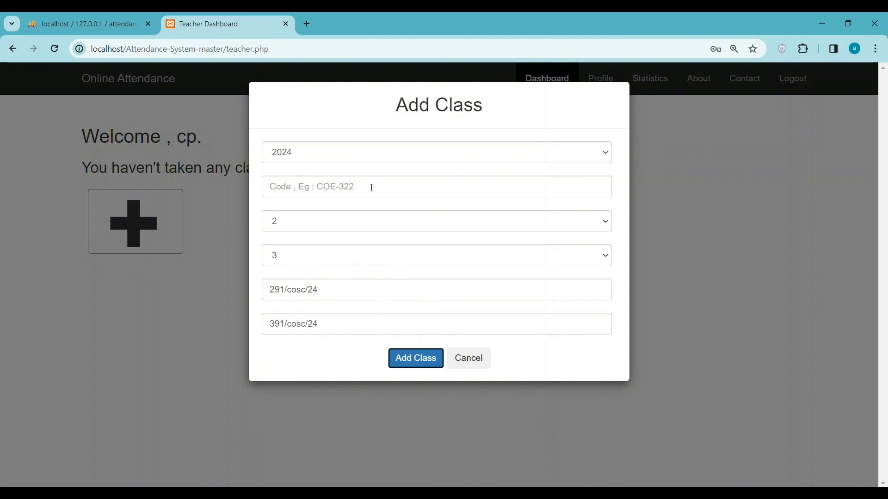
# Retry the class with code co-40 and dismiss the Invalid Code alert.
pyautogui.click(372, 188)
pyautogui.write('co')
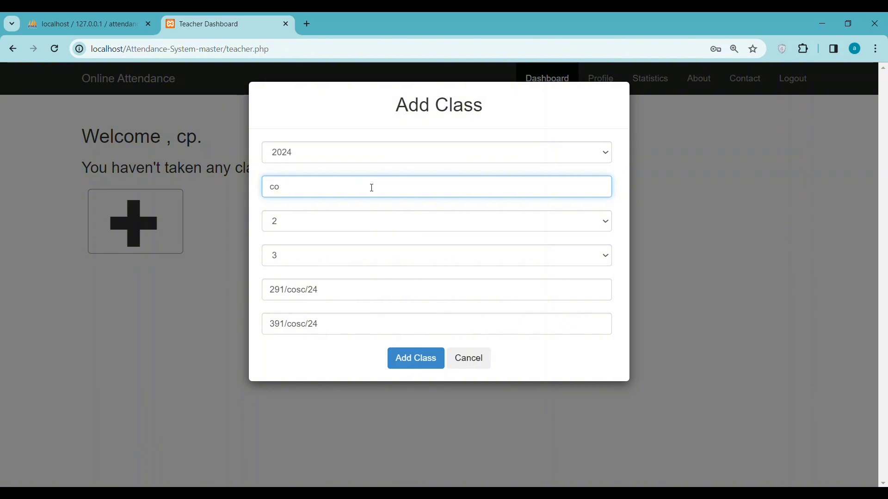
pyautogui.write('=')
pyautogui.write('40')
pyautogui.click(285, 189)
pyautogui.press('BackSpace')
pyautogui.write('-')
pyautogui.click(419, 359)
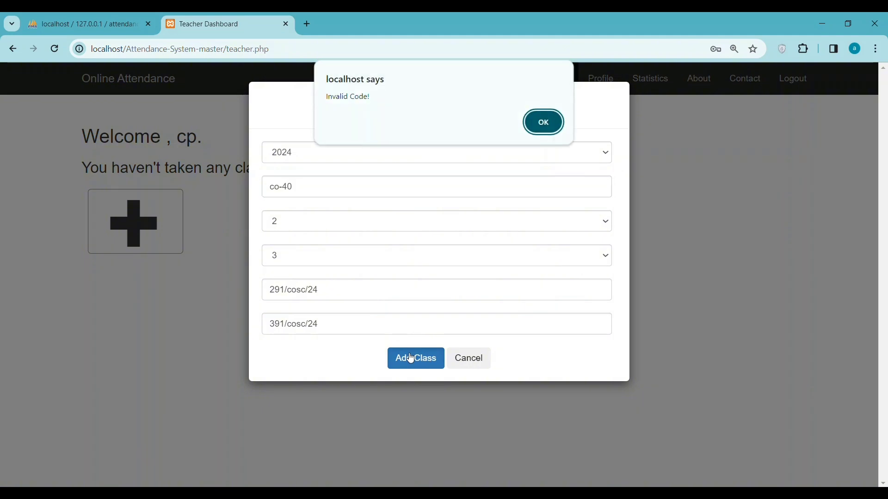
pyautogui.click(538, 122)
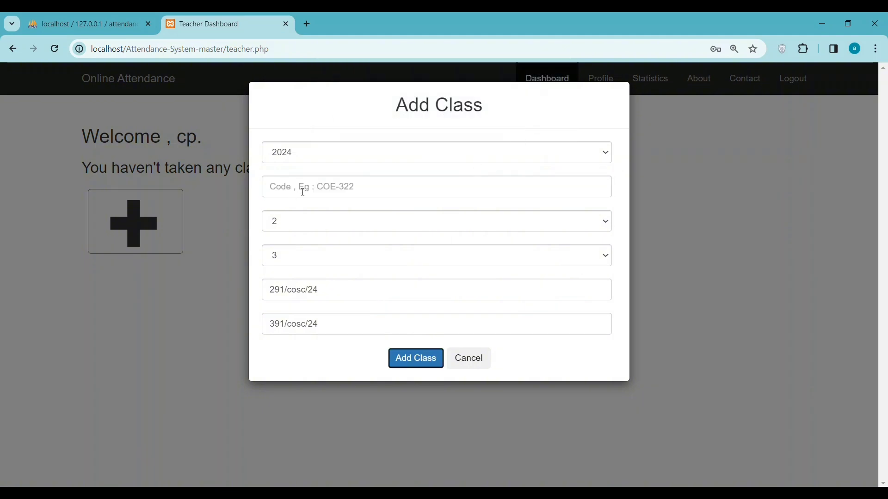
pyautogui.click(333, 188)
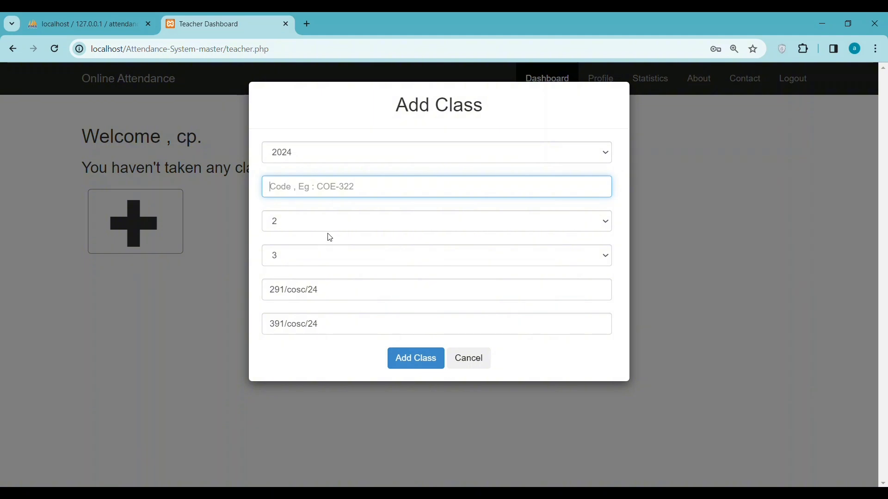
pyautogui.write('co-233')
pyautogui.click(415, 359)
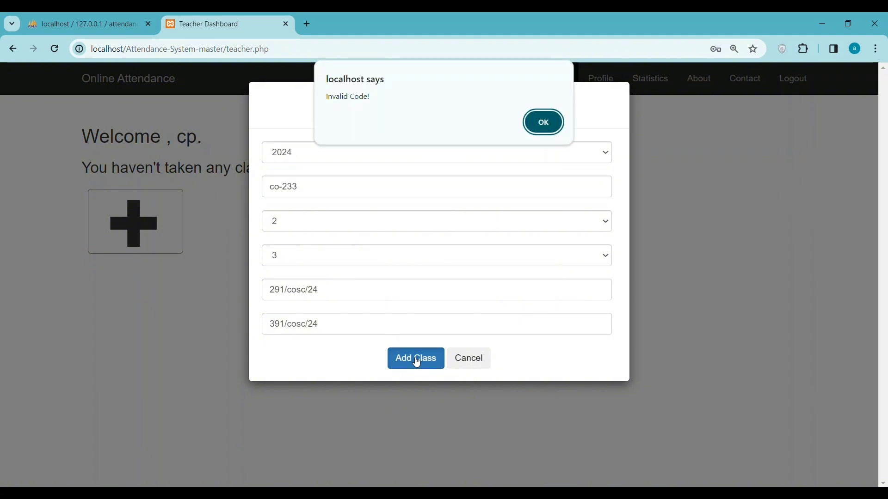
pyautogui.click(543, 130)
pyautogui.click(592, 187)
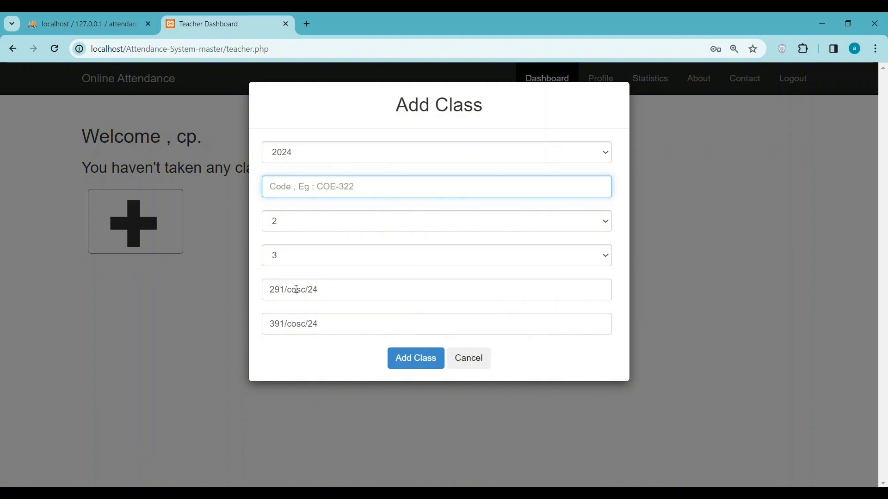
pyautogui.doubleClick(296, 290)
pyautogui.hotkey('ctrl', 'c')
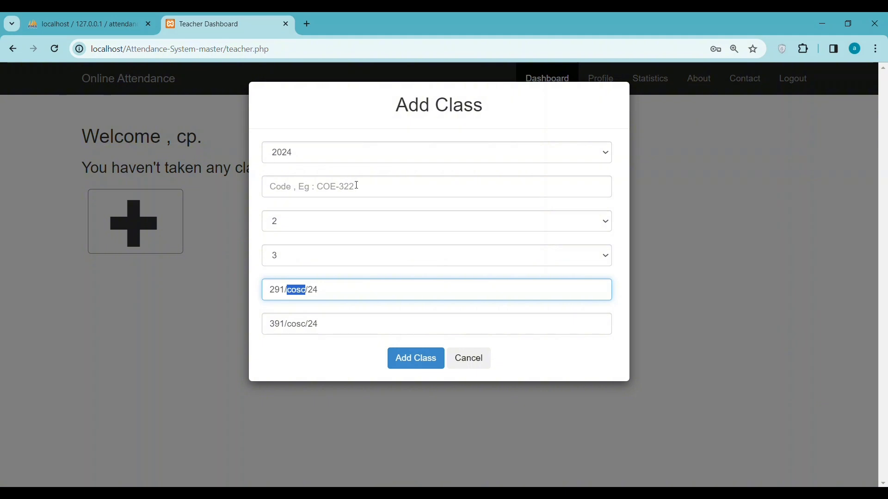
pyautogui.click(360, 192)
pyautogui.hotkey('ctrl', 'v')
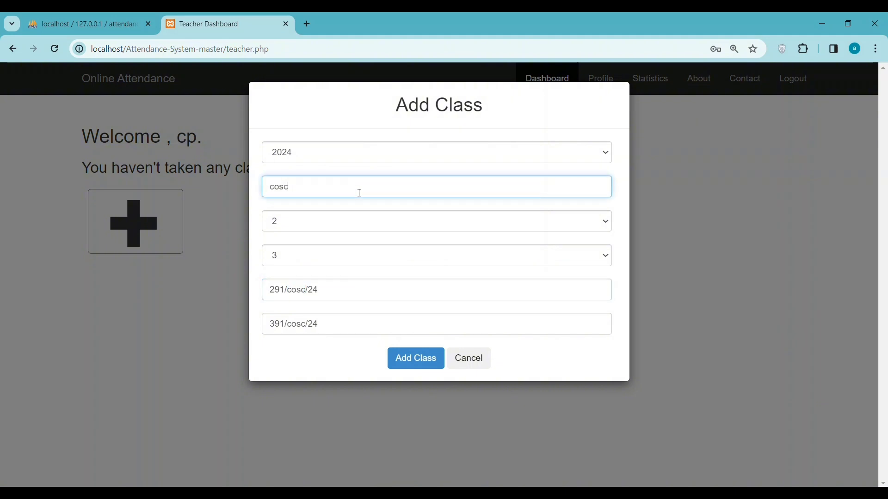
pyautogui.write('-291')
pyautogui.click(411, 363)
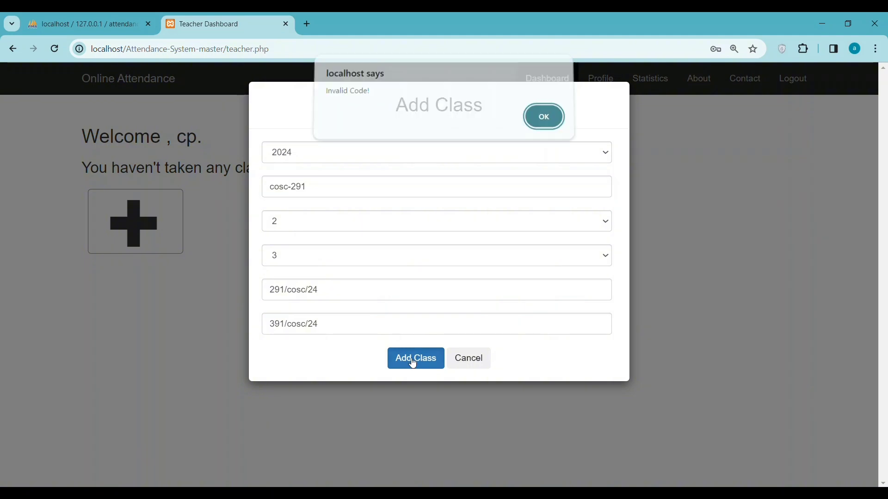
pyautogui.click(557, 132)
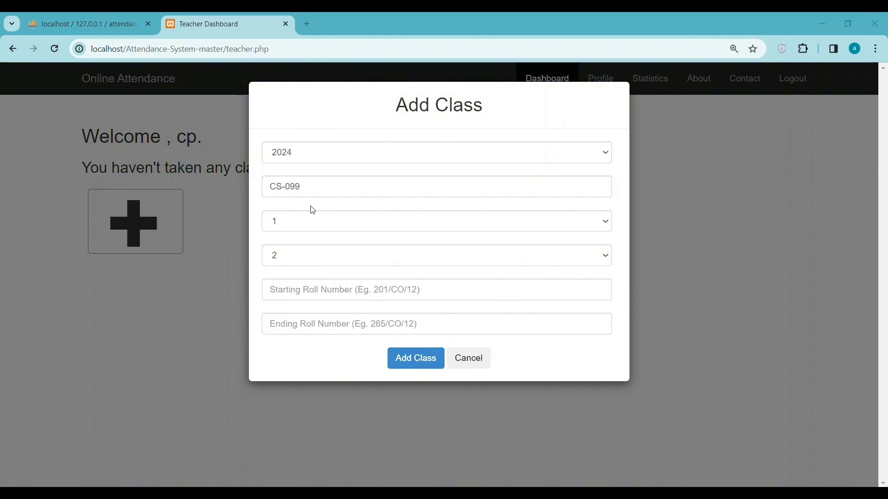
# Set roll numbers 100/CS/24 to 150/CS/24 and submit with code CS-099, which is rejected.
pyautogui.click(329, 289)
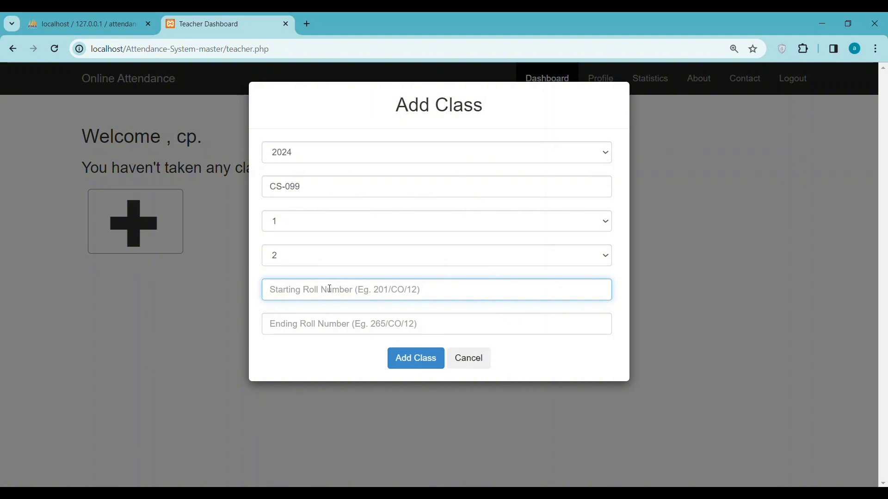
pyautogui.write('100')
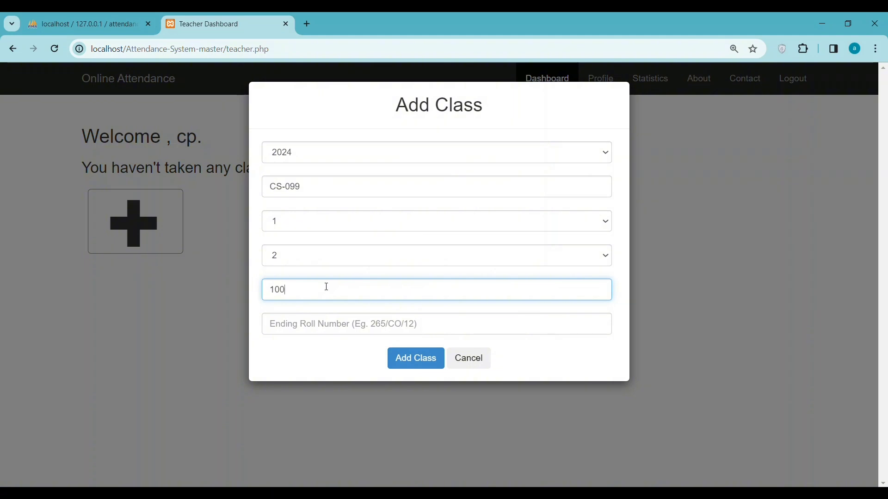
pyautogui.write('/')
pyautogui.write('CS/24')
pyautogui.hotkey('ctrl', 'a')
pyautogui.hotkey('ctrl', 'c')
pyautogui.click(322, 324)
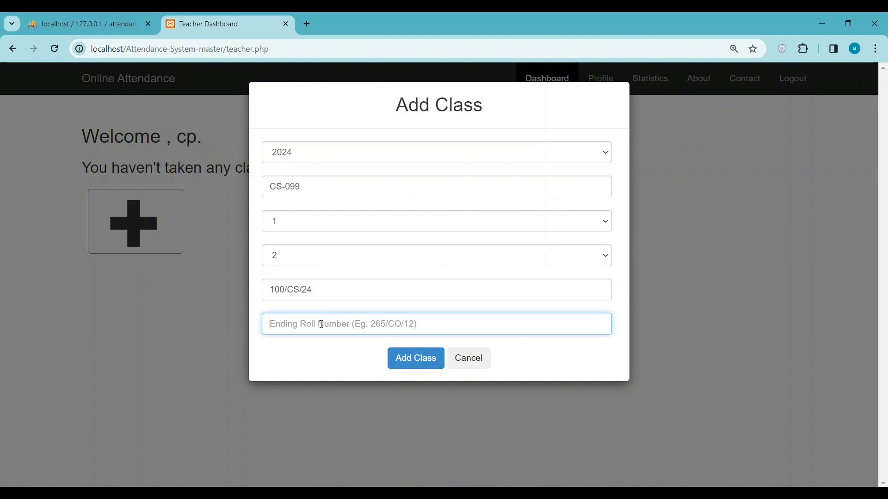
pyautogui.hotkey('ctrl', 'v')
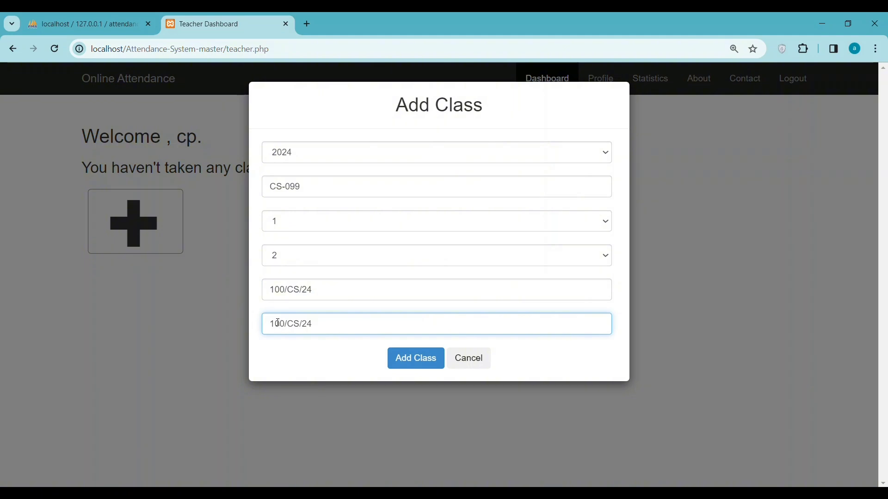
pyautogui.click(279, 323)
pyautogui.press('Delete')
pyautogui.write('5')
pyautogui.click(421, 363)
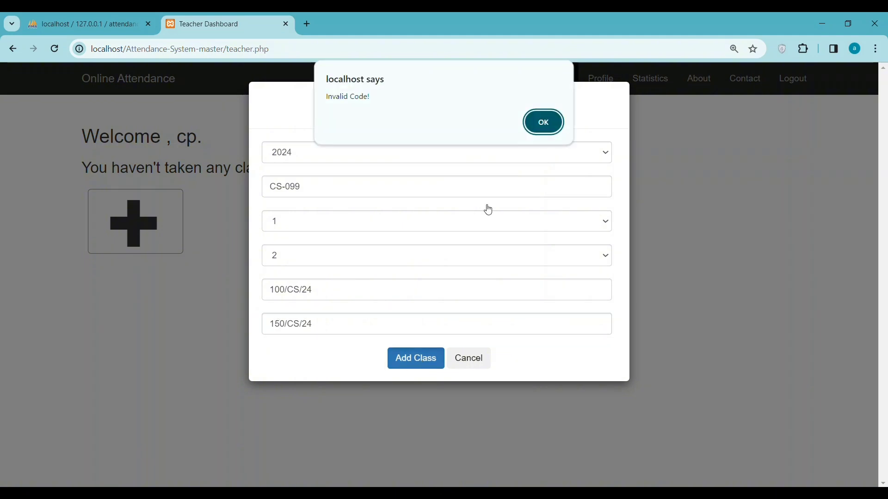
pyautogui.click(537, 130)
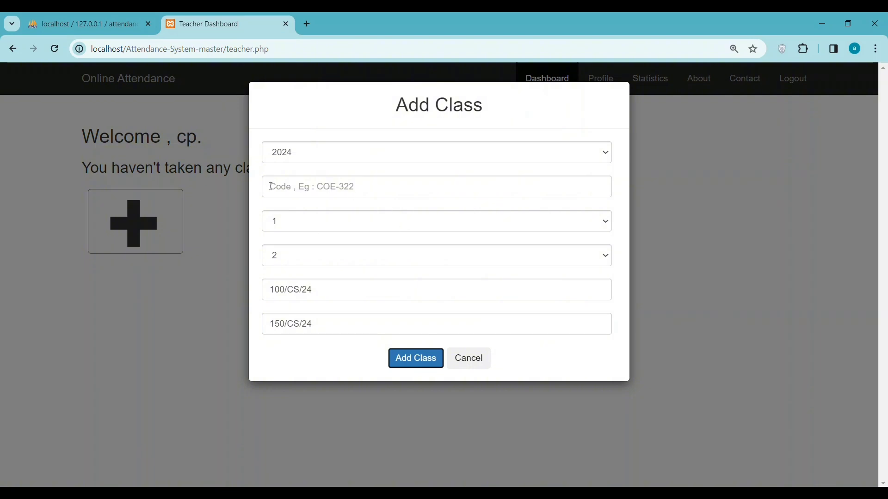
# Retry with code CS-24, dismiss the rejection, and cancel the Add Class form.
pyautogui.click(319, 187)
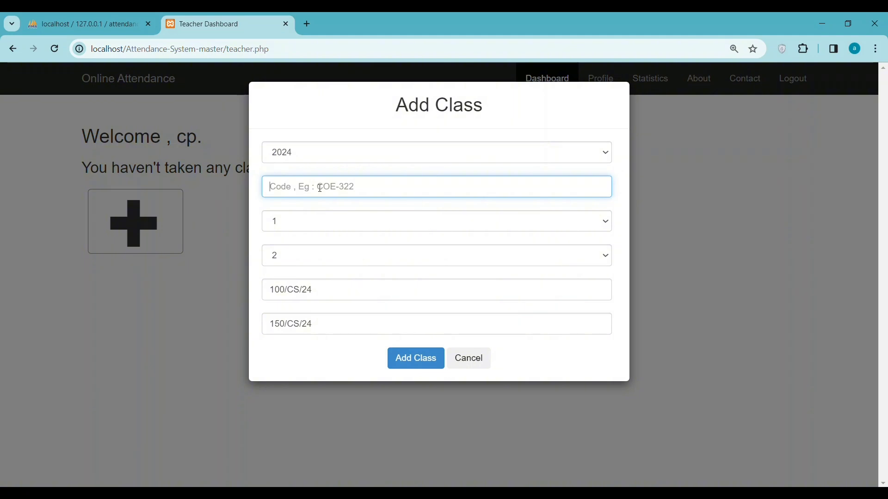
pyautogui.hotkey('ctrl', 'v')
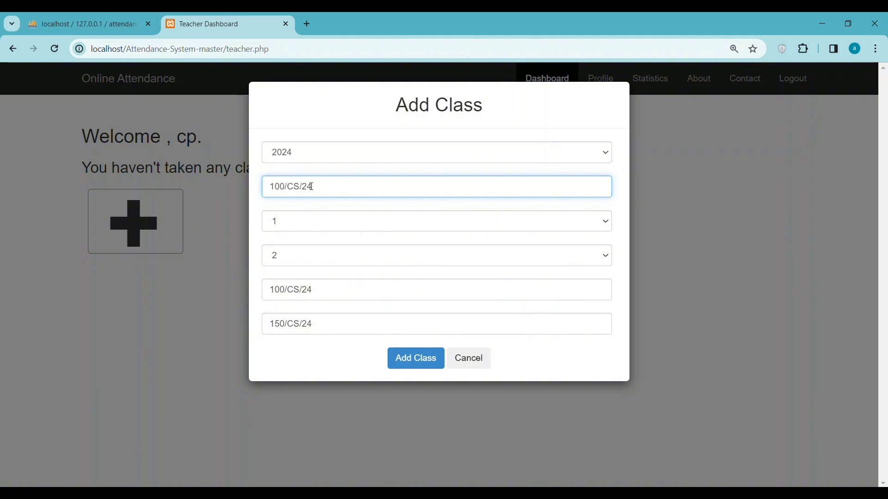
pyautogui.click(304, 186)
pyautogui.press('BackSpace')
pyautogui.write('-')
pyautogui.press('BackSpace')
pyautogui.press('BackSpace')
pyautogui.press('BackSpace')
pyautogui.press('BackSpace')
pyautogui.click(406, 365)
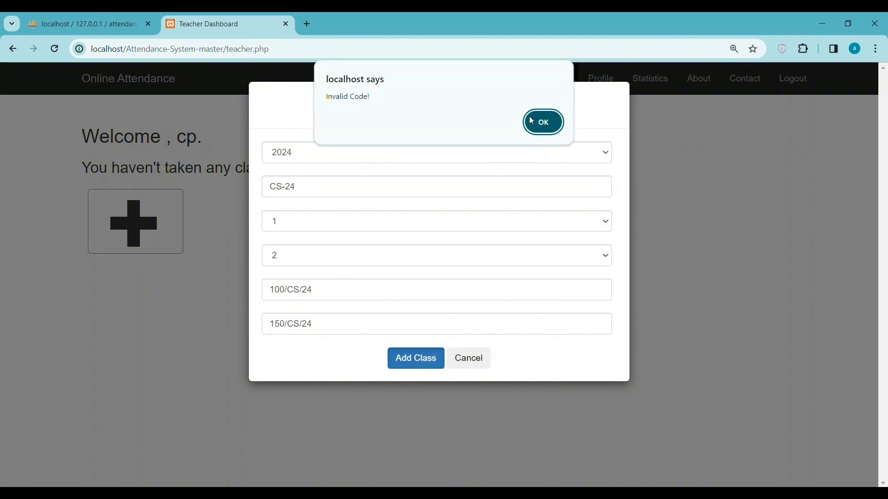
pyautogui.click(537, 123)
pyautogui.click(470, 357)
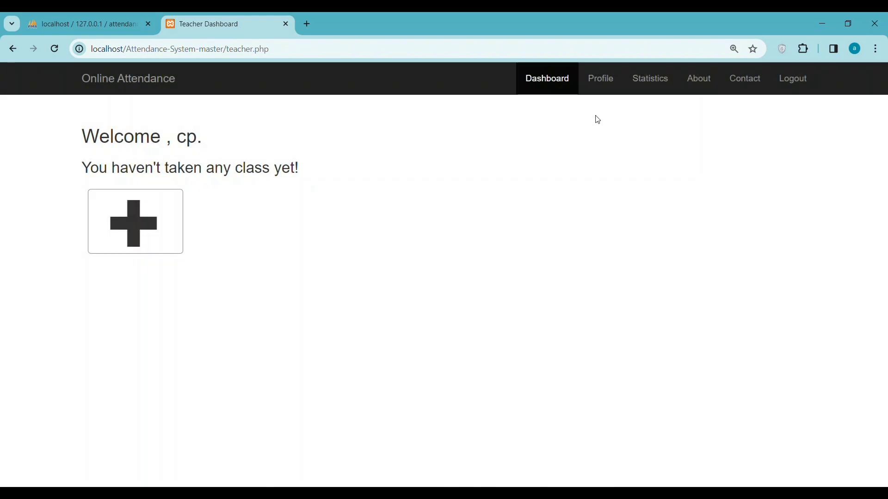
# Visit the Profile, Statistics, About and Contact pages, then log out.
pyautogui.click(597, 78)
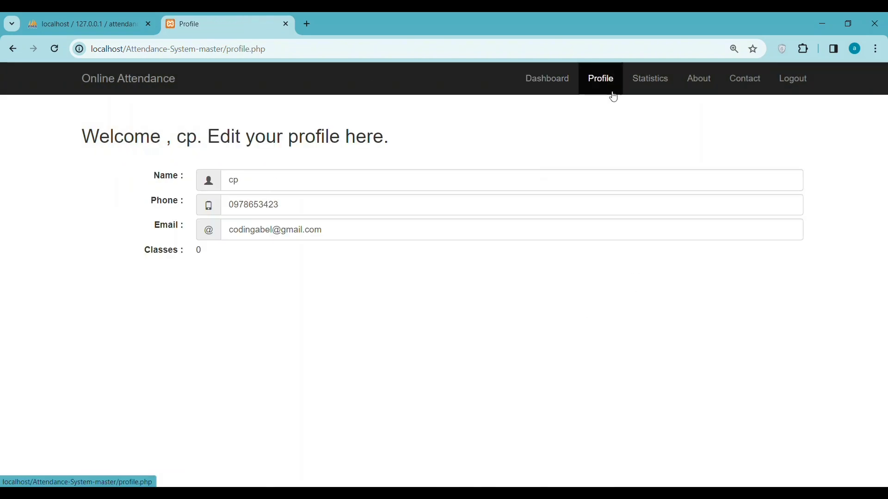
pyautogui.click(653, 86)
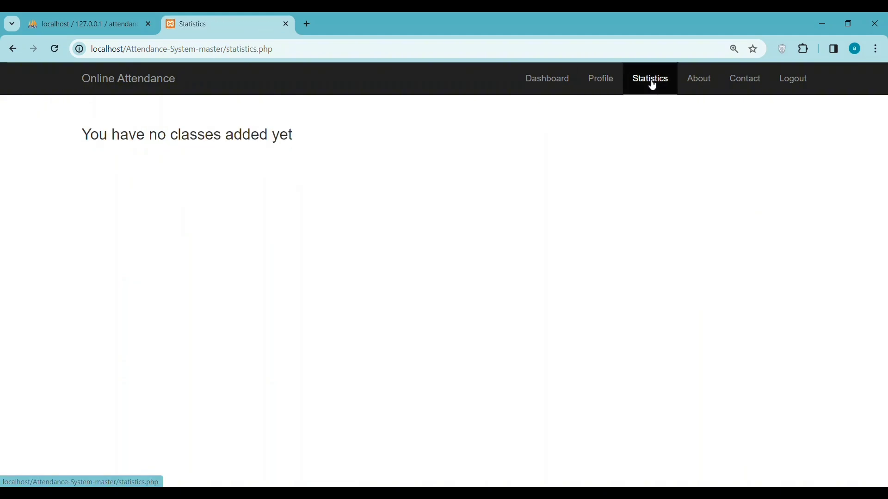
pyautogui.click(692, 85)
pyautogui.click(741, 86)
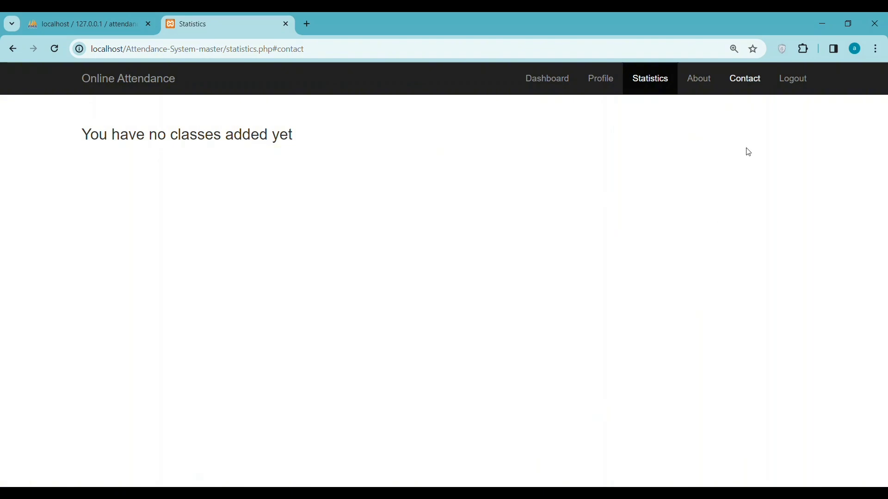
pyautogui.click(791, 84)
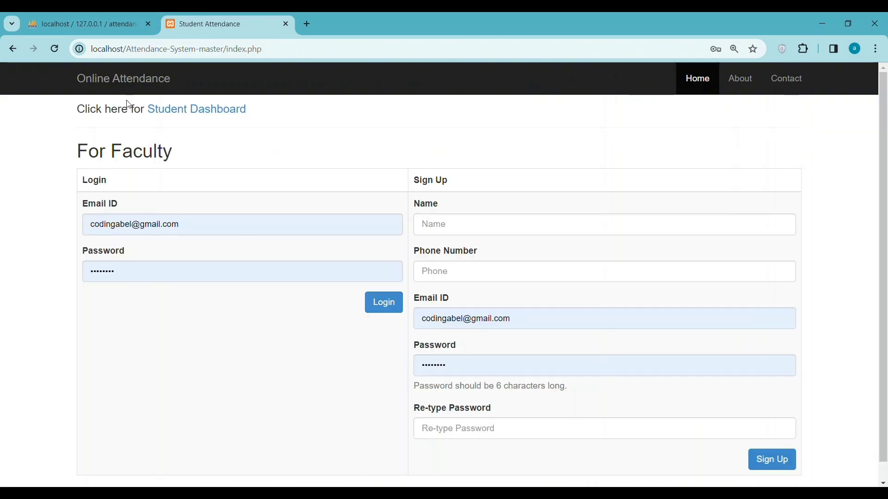
# On the student dashboard, choose section 2 and enter subject code COE-322.
pyautogui.click(190, 110)
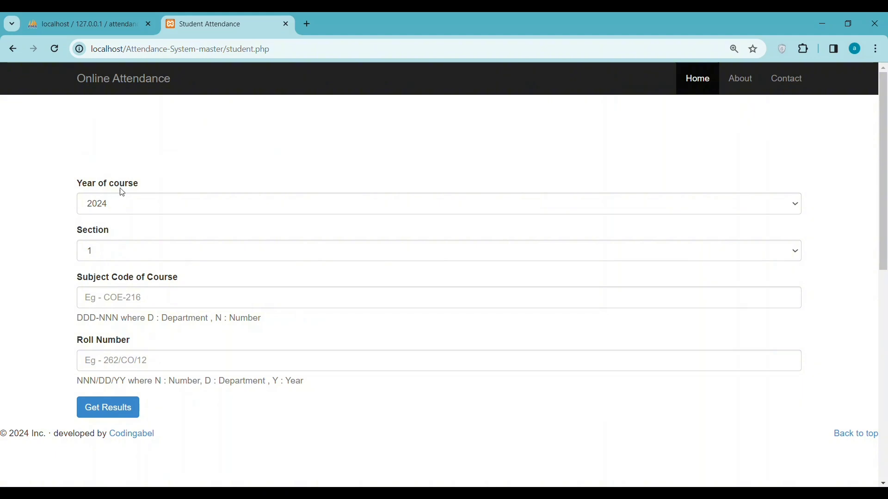
pyautogui.click(125, 251)
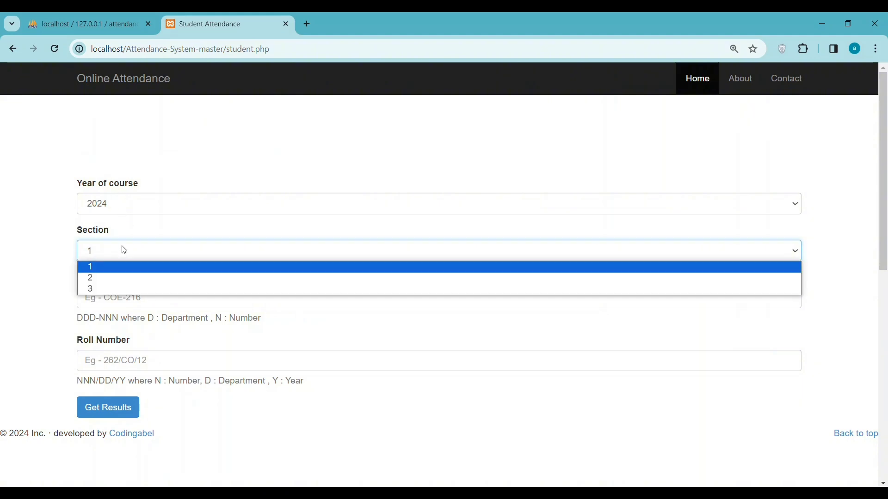
pyautogui.click(116, 278)
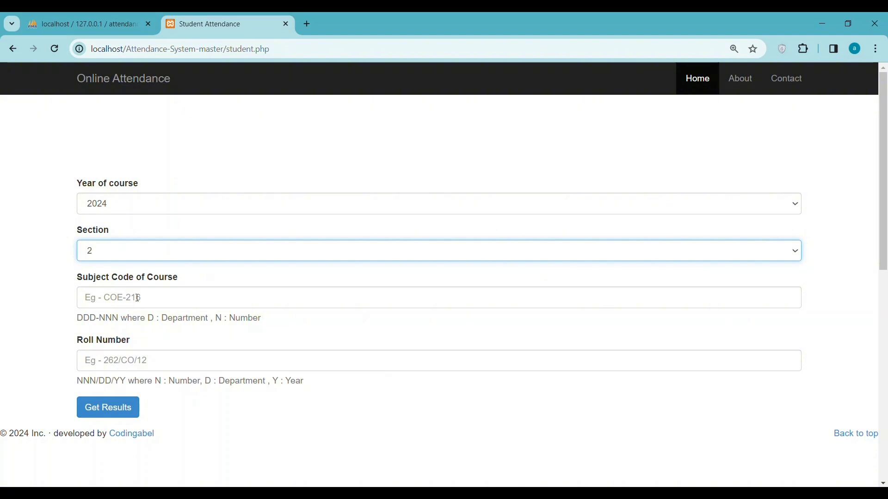
pyautogui.click(138, 298)
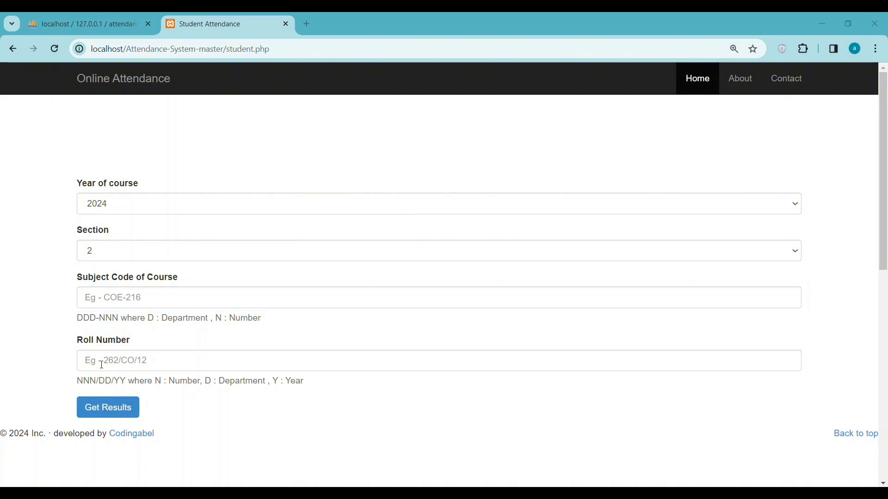
pyautogui.click(123, 300)
pyautogui.write('COE-322')
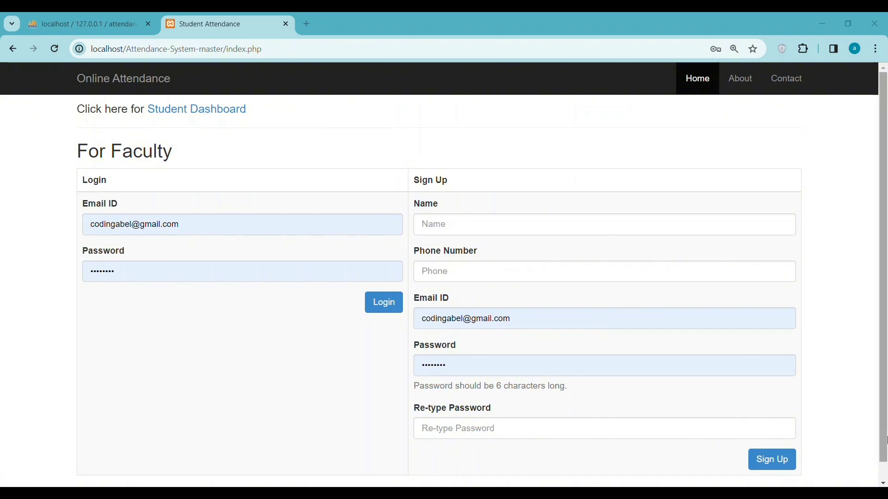
# Submit the empty faculty sign-up form, triggering the 'Please enter name !' warning.
pyautogui.click(782, 464)
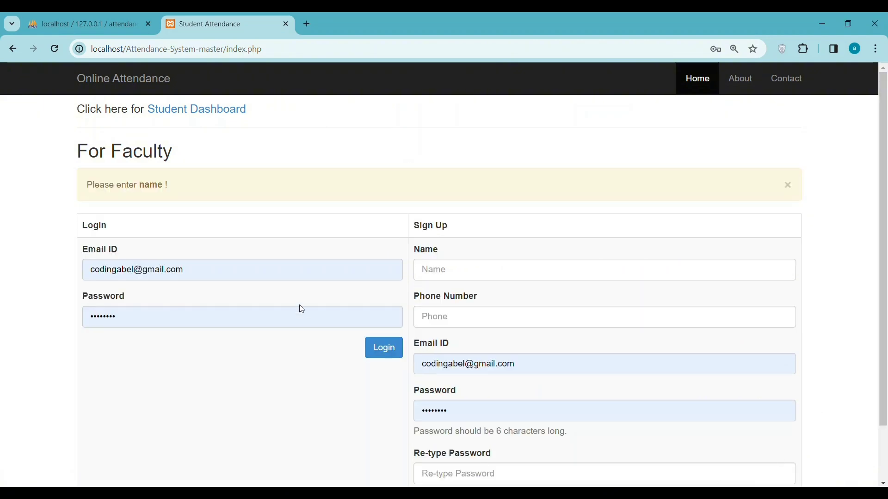
pyautogui.scroll(-1, 324, 292)
pyautogui.scroll(1, 352, 287)
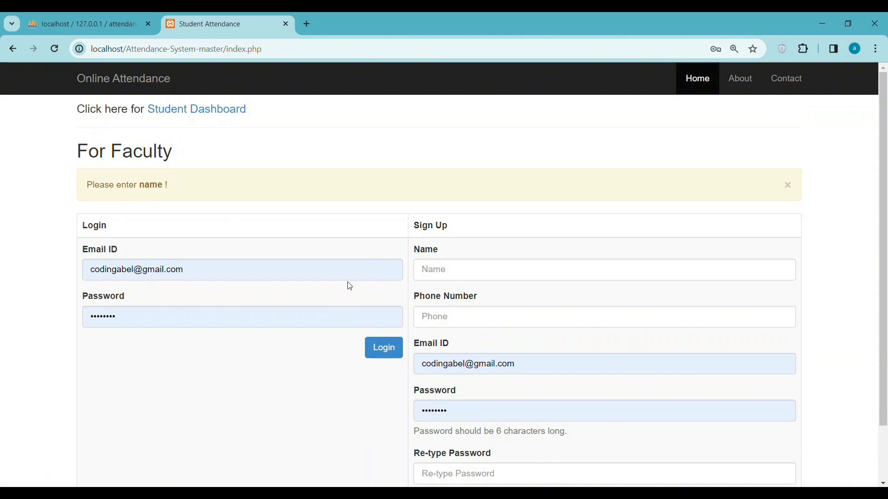